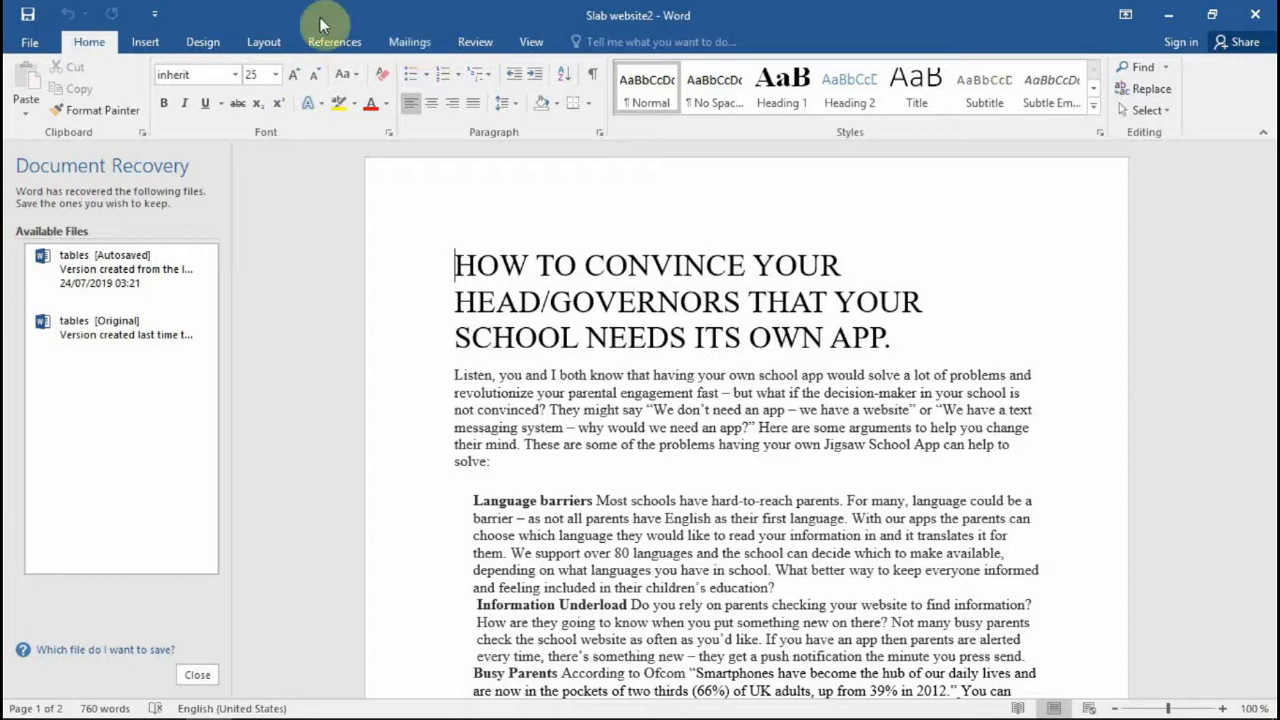
Step: On the Mailings tab, make the school-app document a Letters mail-merge document
{"action": "left_click", "coordinate": [409, 45]}
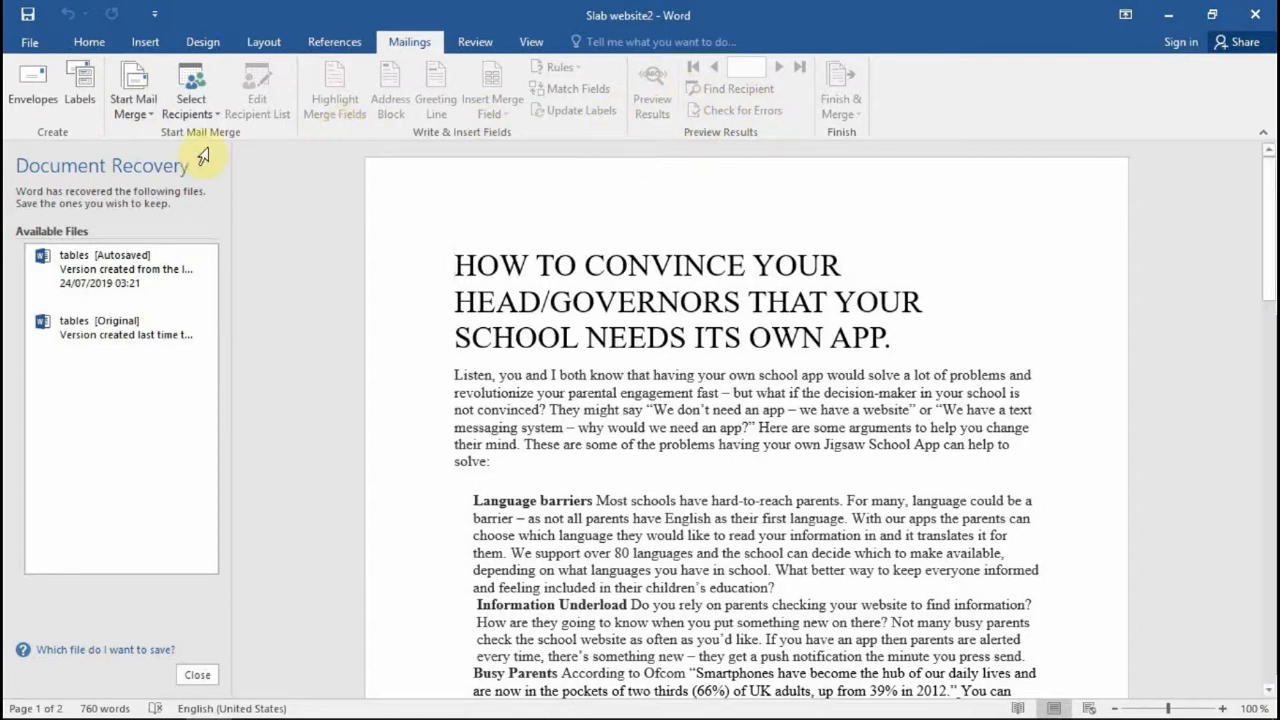
{"action": "left_click", "coordinate": [151, 114]}
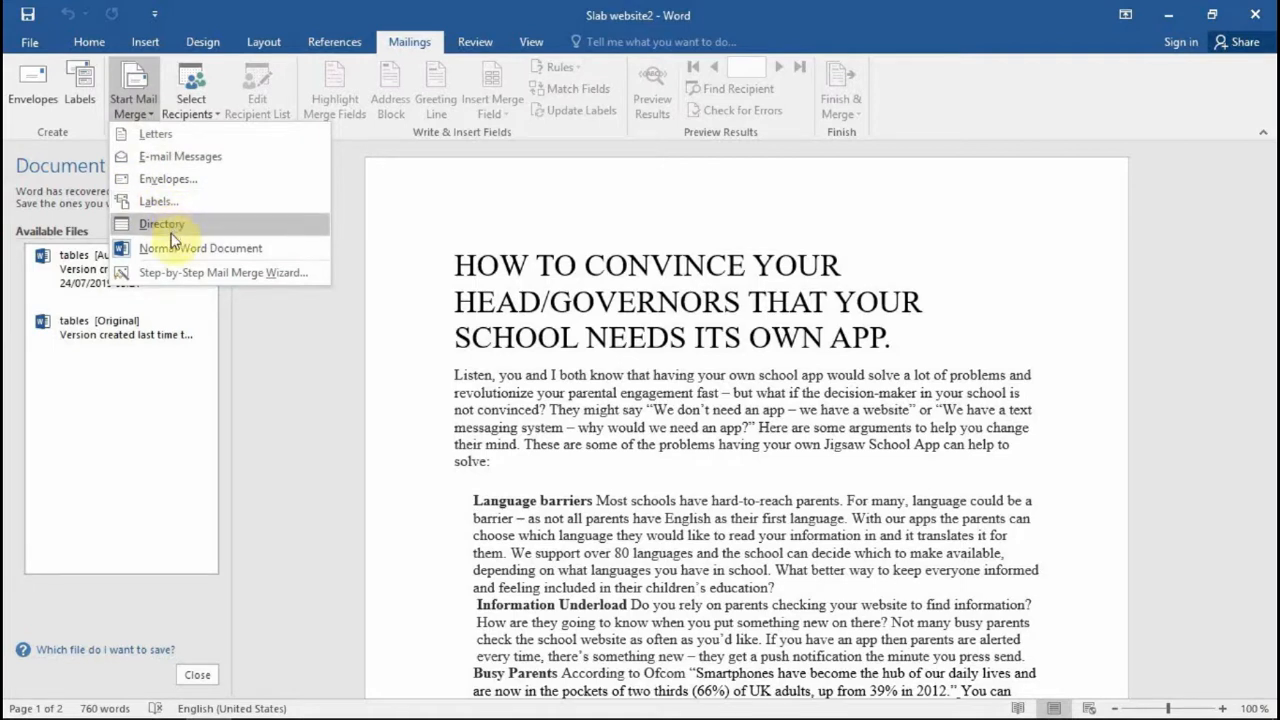
{"action": "left_click", "coordinate": [179, 139]}
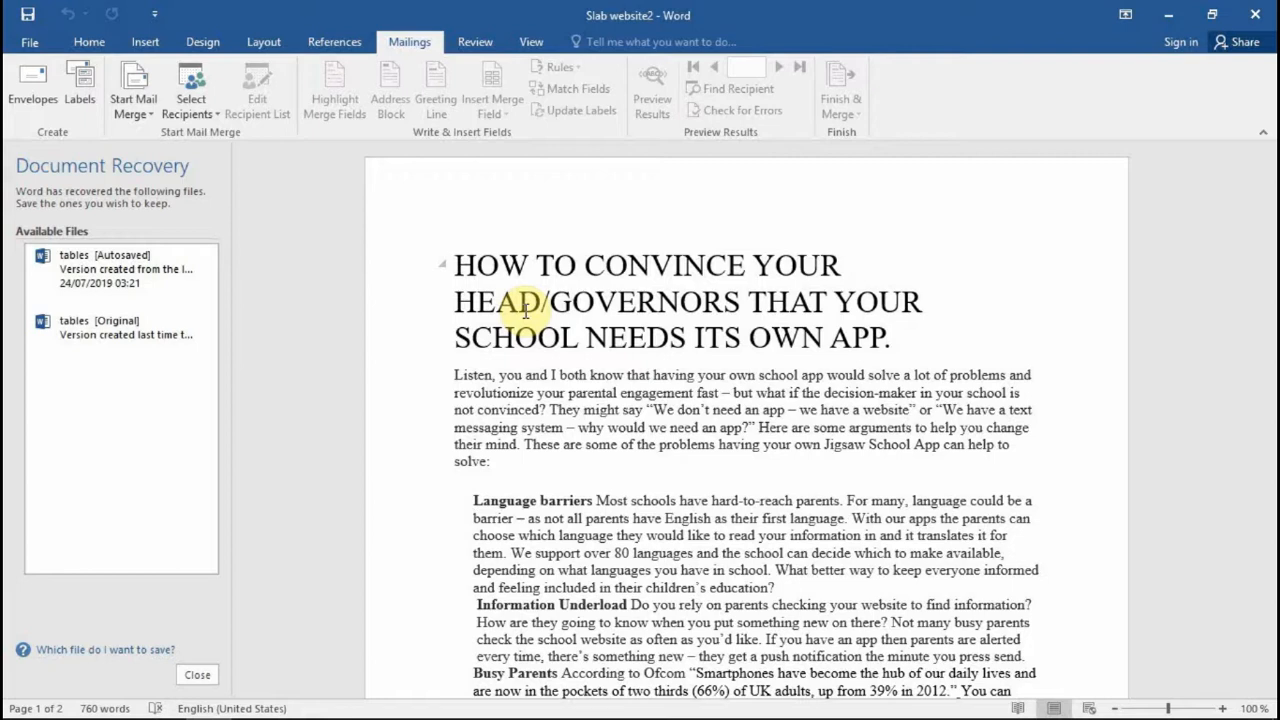
Step: Start a new recipient list with Select Recipients > Type a New List
{"action": "left_click", "coordinate": [208, 126]}
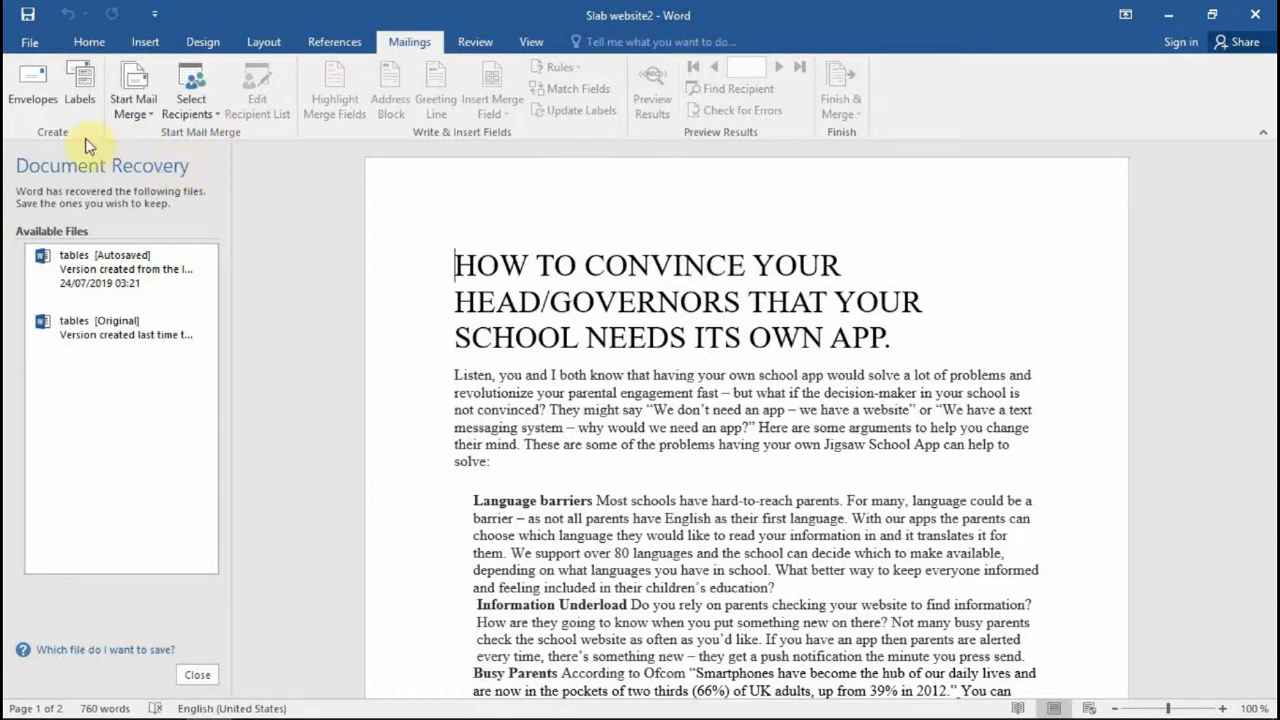
{"action": "left_click", "coordinate": [218, 118]}
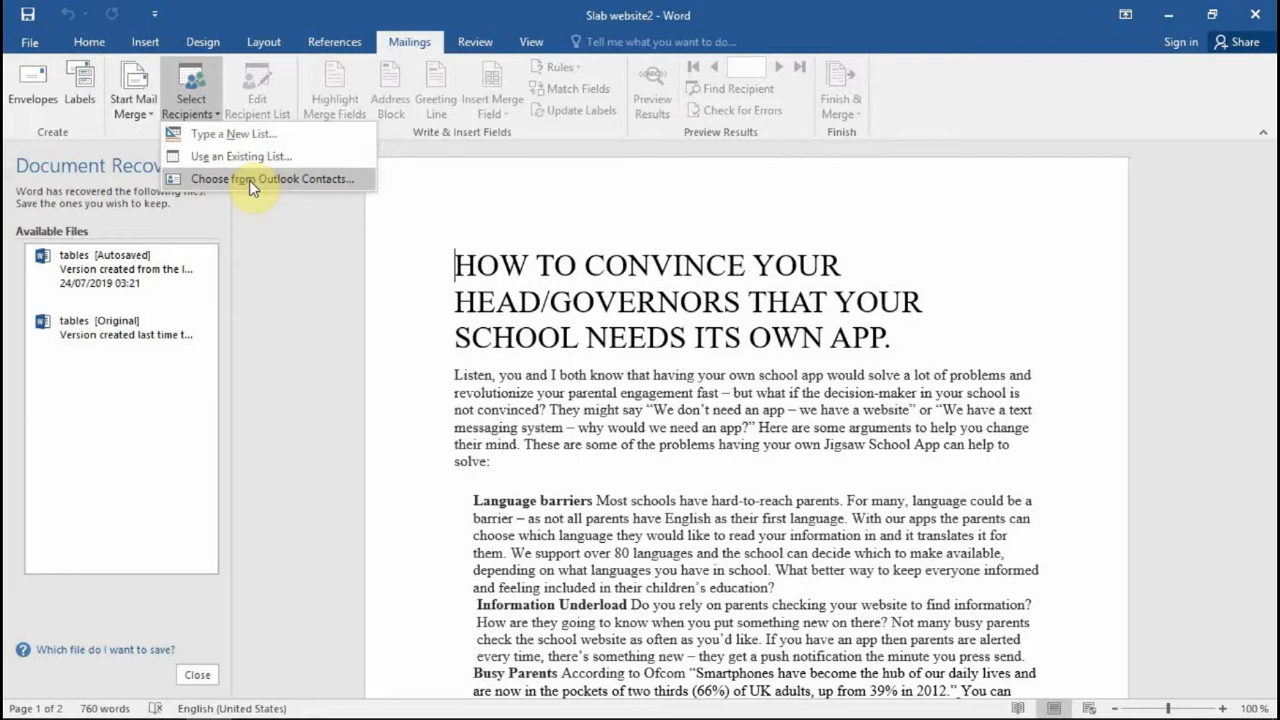
{"action": "left_click", "coordinate": [222, 131]}
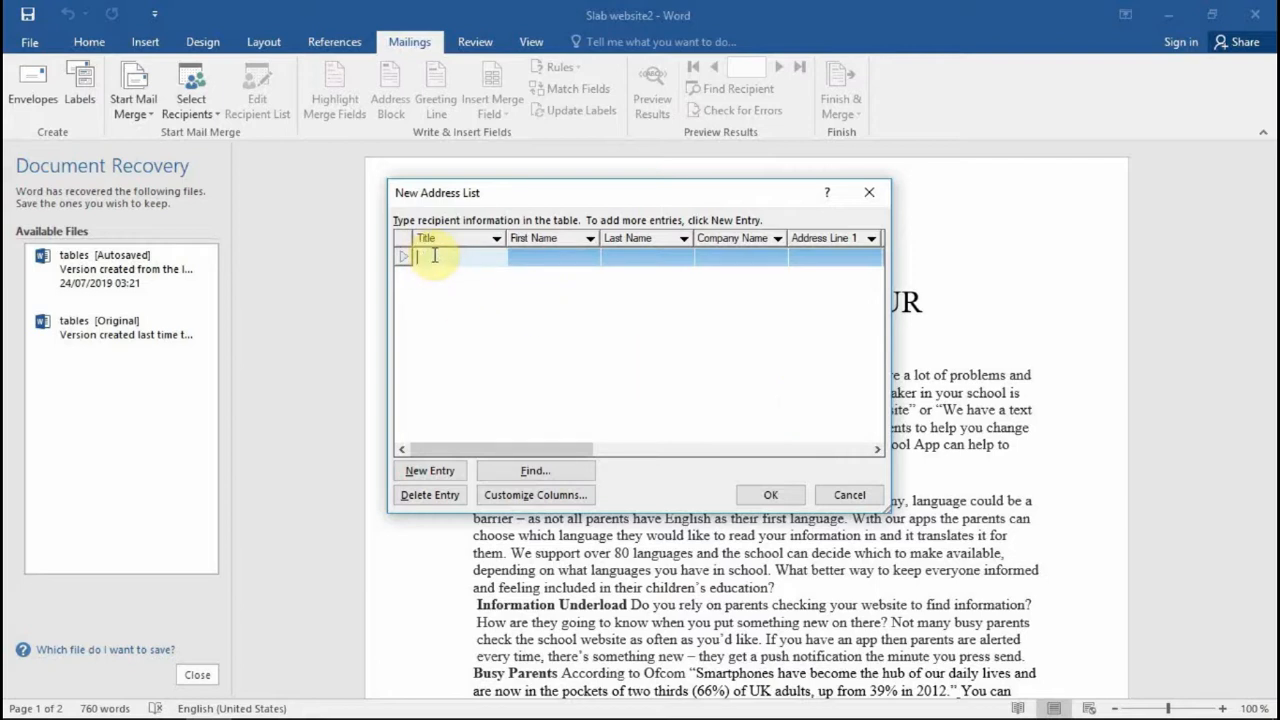
Step: Enter the first recipient: title MR, first and last name, company DIGBIT, and address line
{"action": "type", "text": "M"}
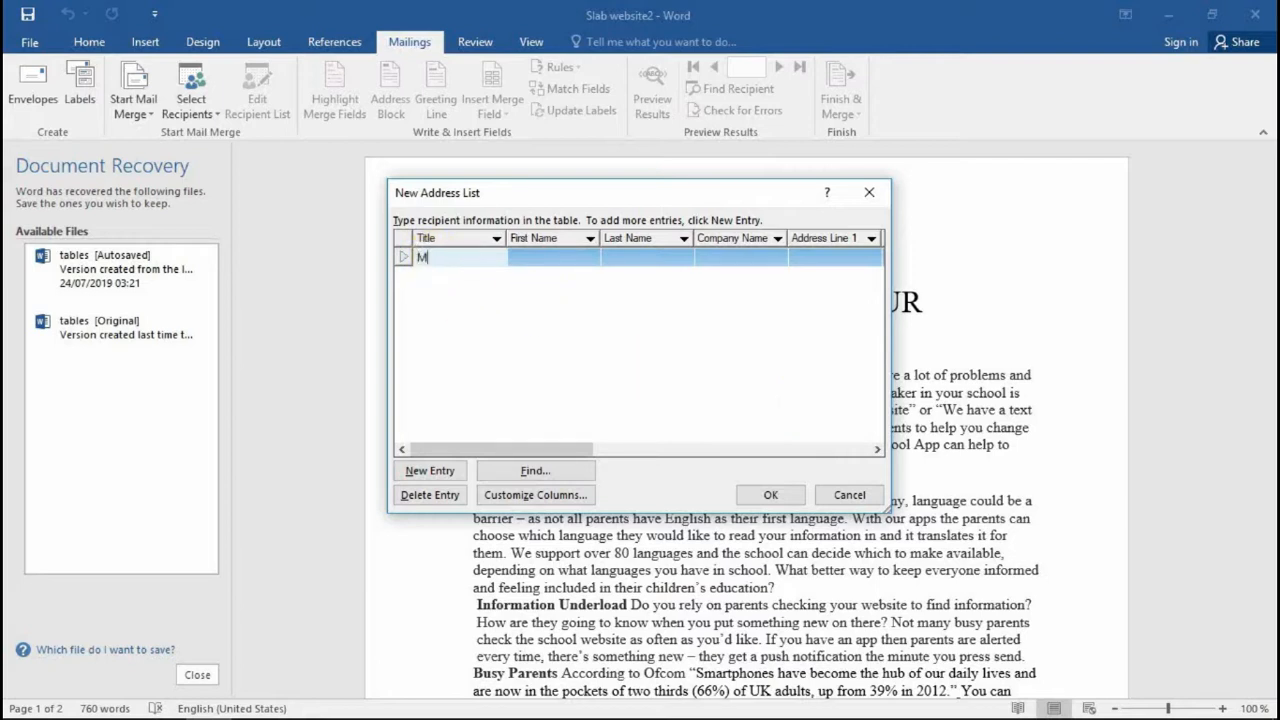
{"action": "type", "text": "R"}
{"action": "left_click", "coordinate": [550, 255]}
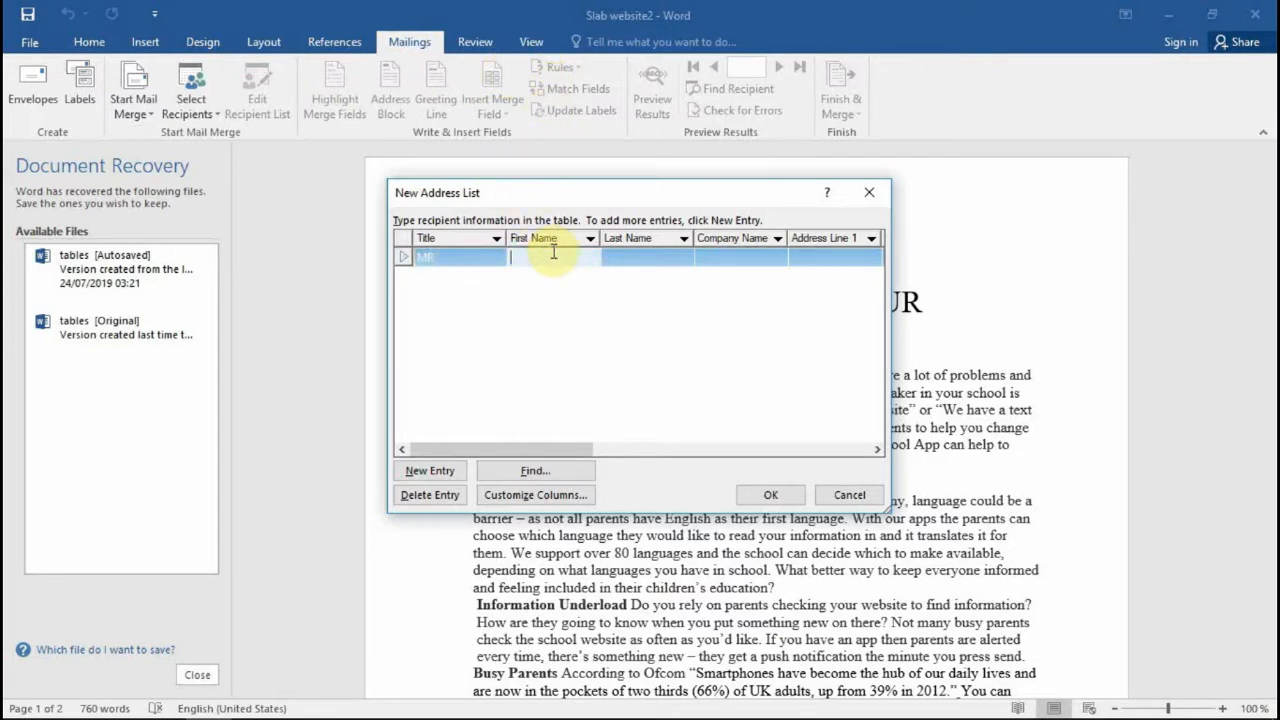
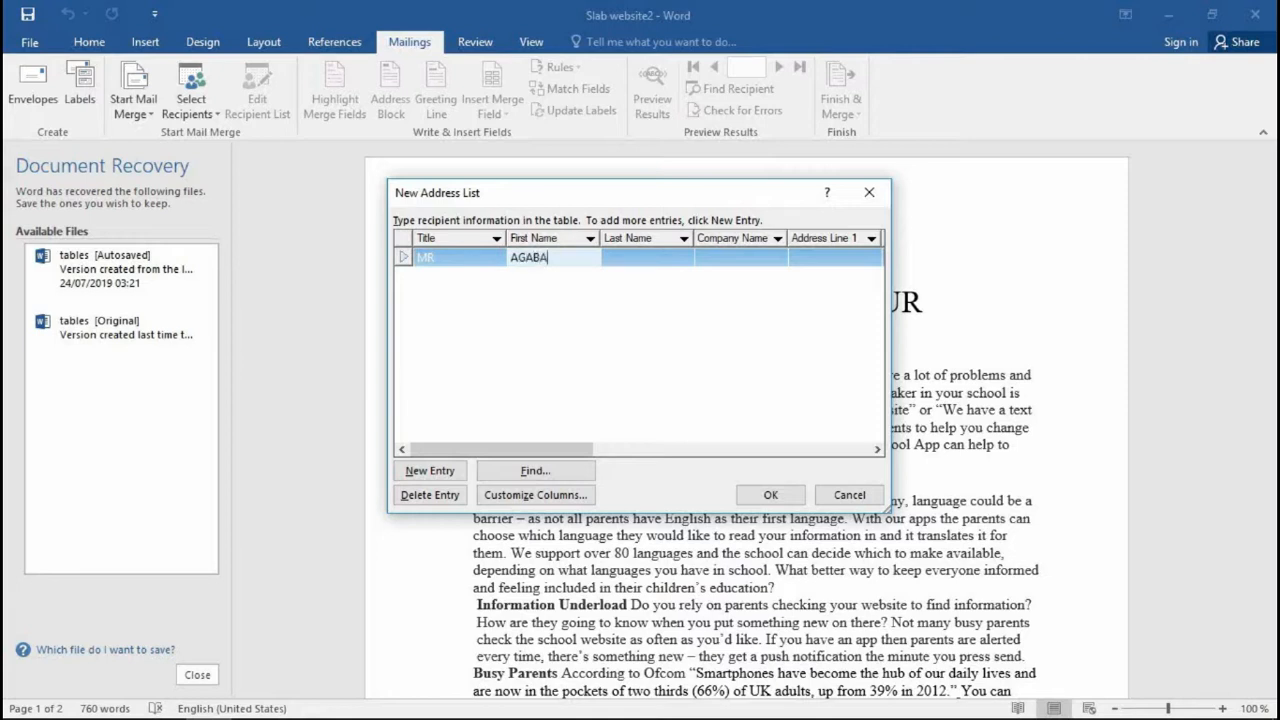
{"action": "left_click", "coordinate": [620, 257]}
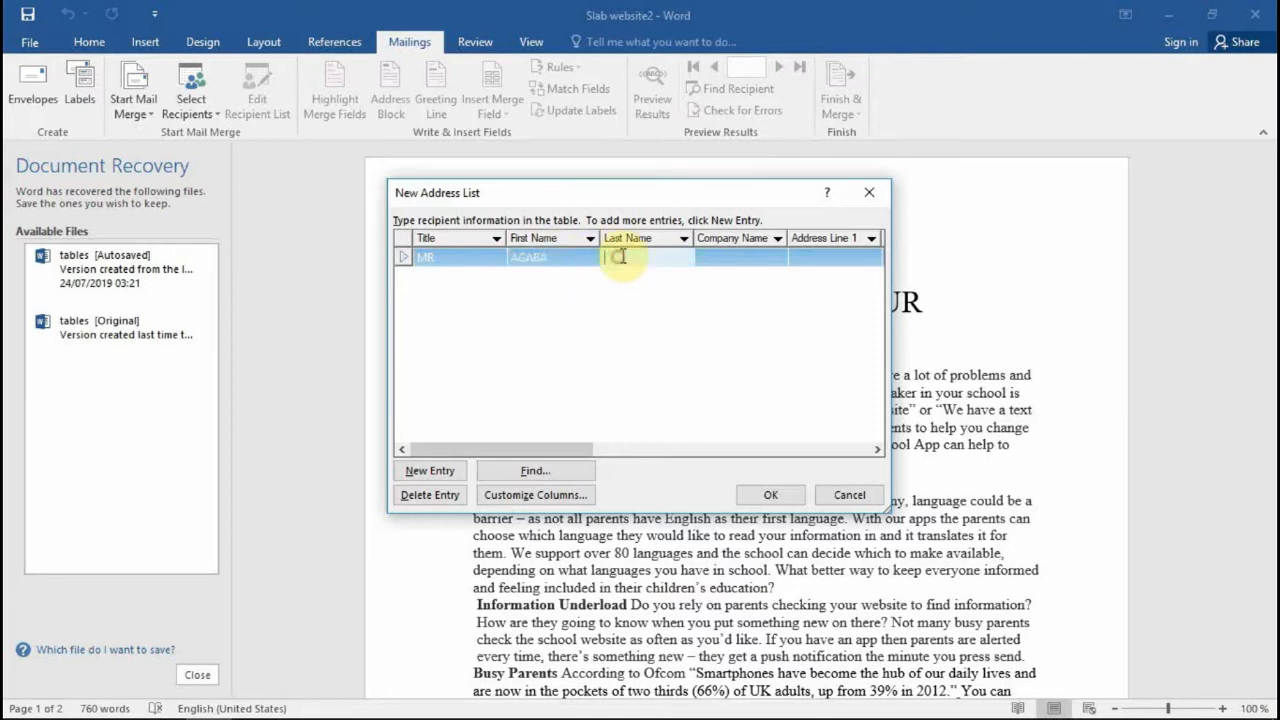
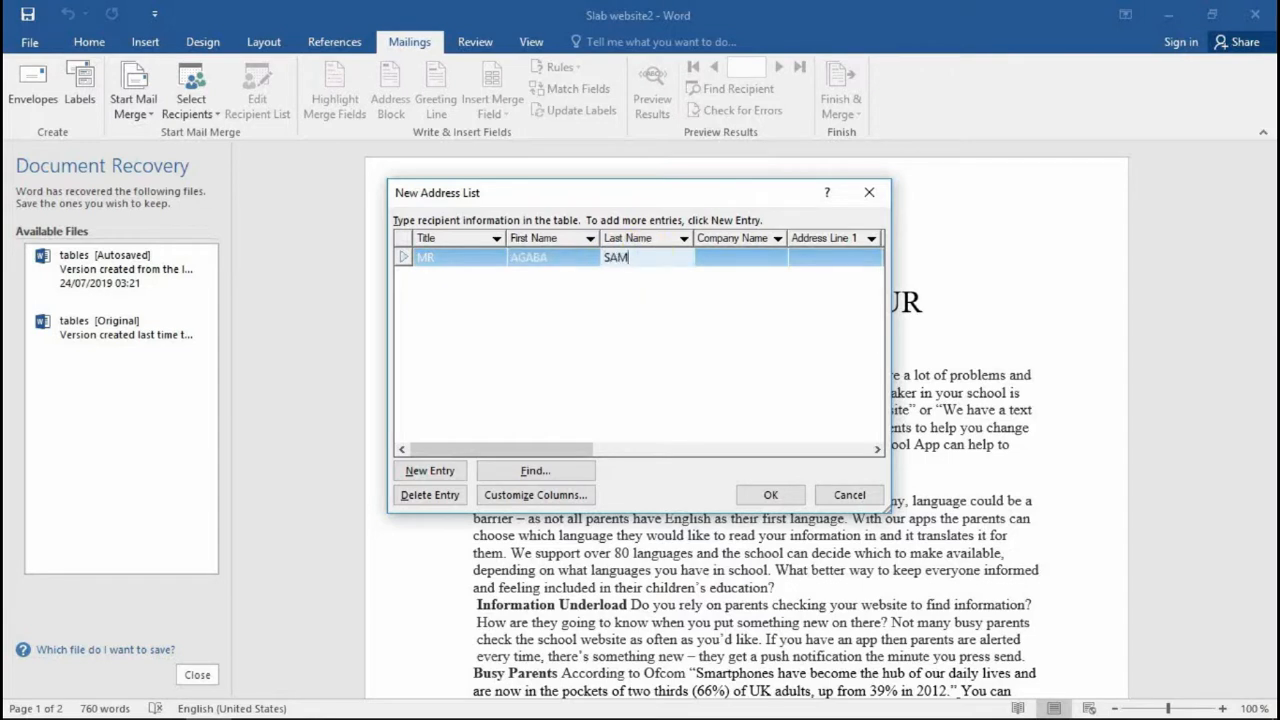
{"action": "left_click", "coordinate": [749, 263]}
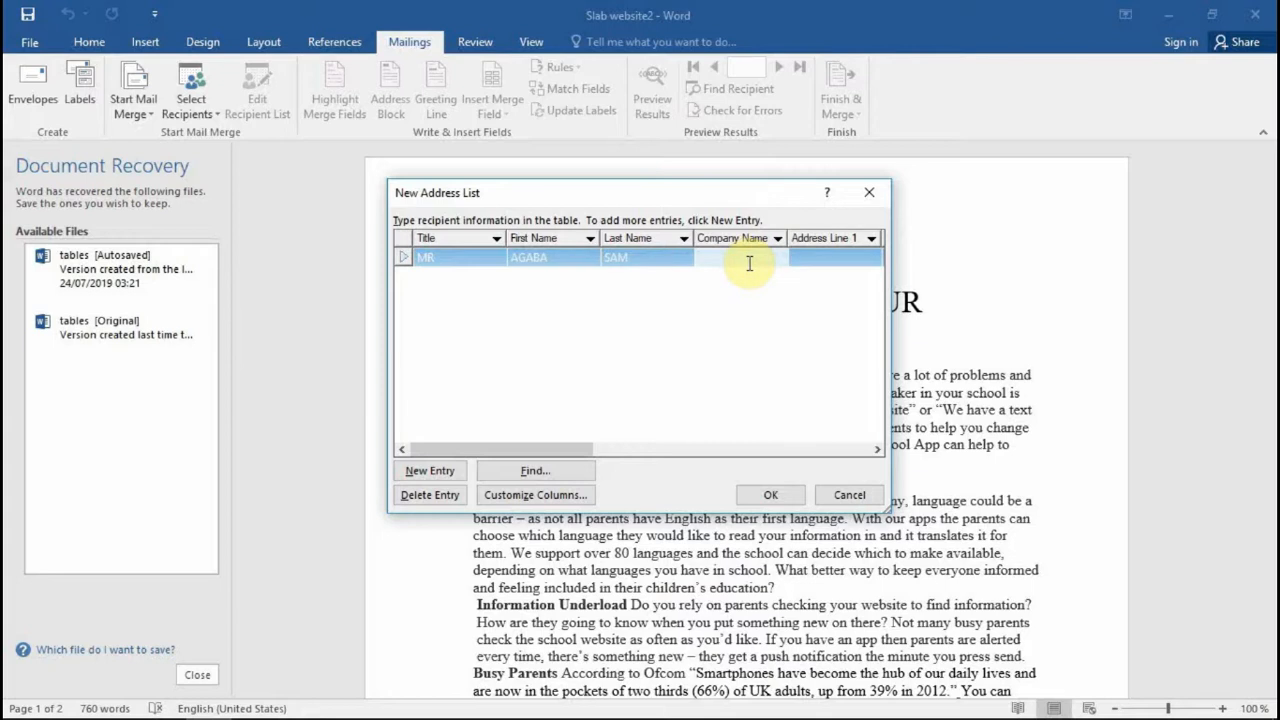
{"action": "type", "text": "DIG"}
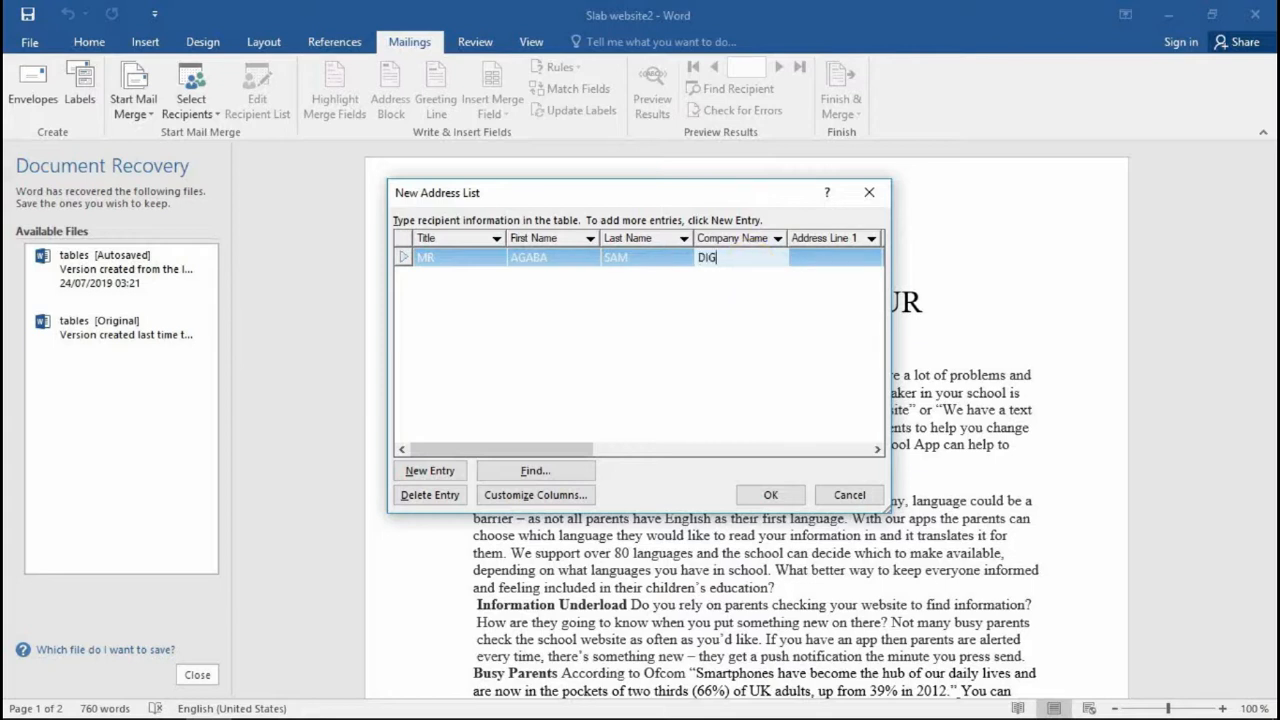
{"action": "type", "text": "BIT"}
{"action": "left_click", "coordinate": [813, 258]}
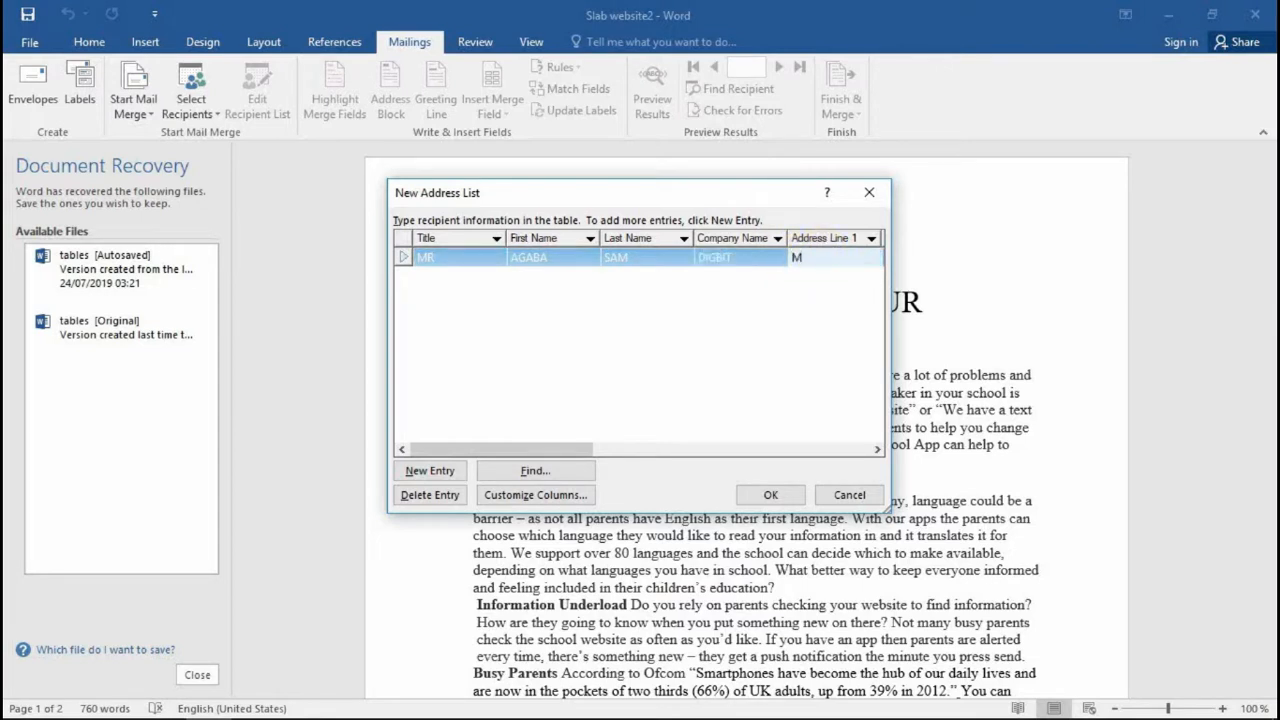
{"action": "type", "text": "MBARARA"}
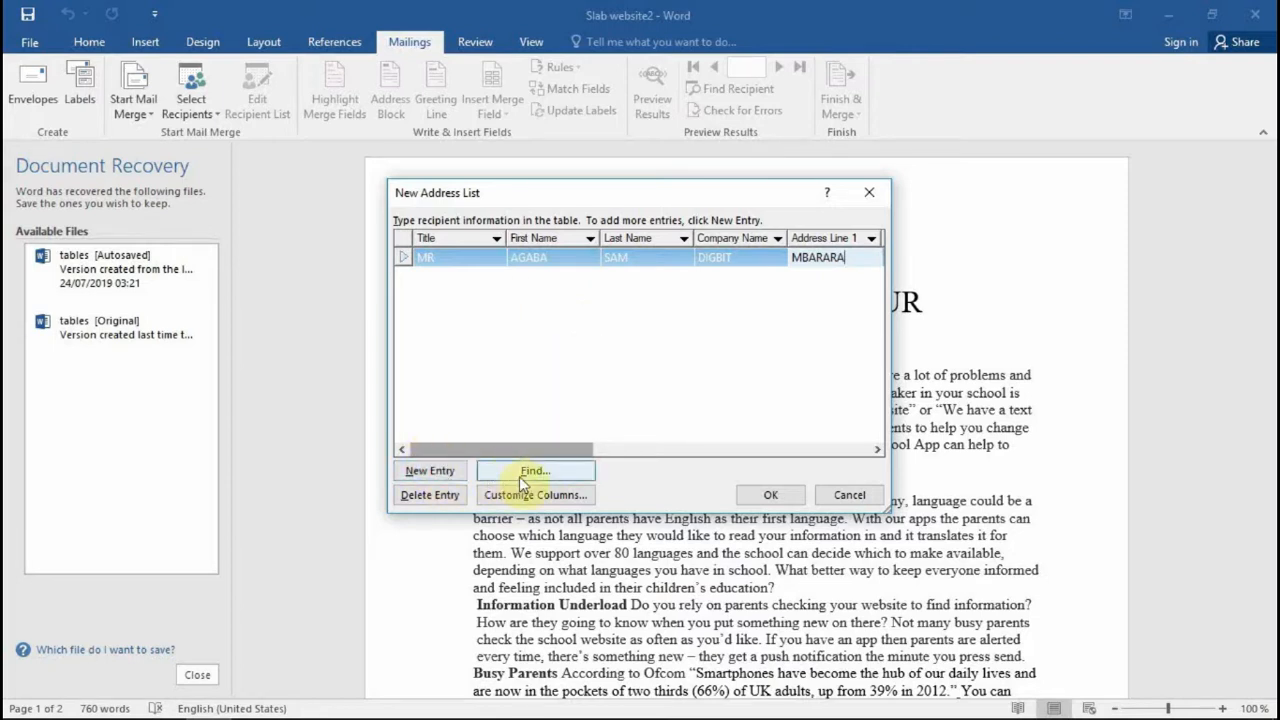
Step: Add a new entry for the second recipient: title MRS, first and last name, company COPAS, and address
{"action": "left_click", "coordinate": [412, 474]}
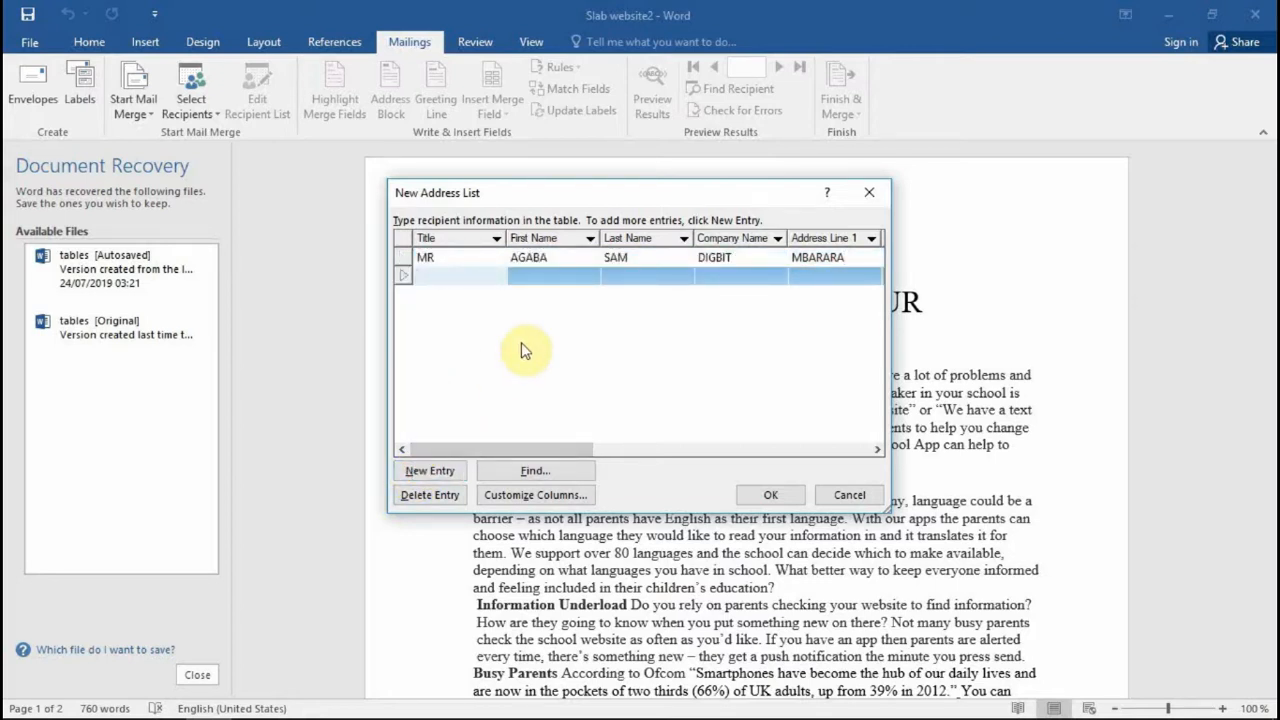
{"action": "type", "text": "MRS"}
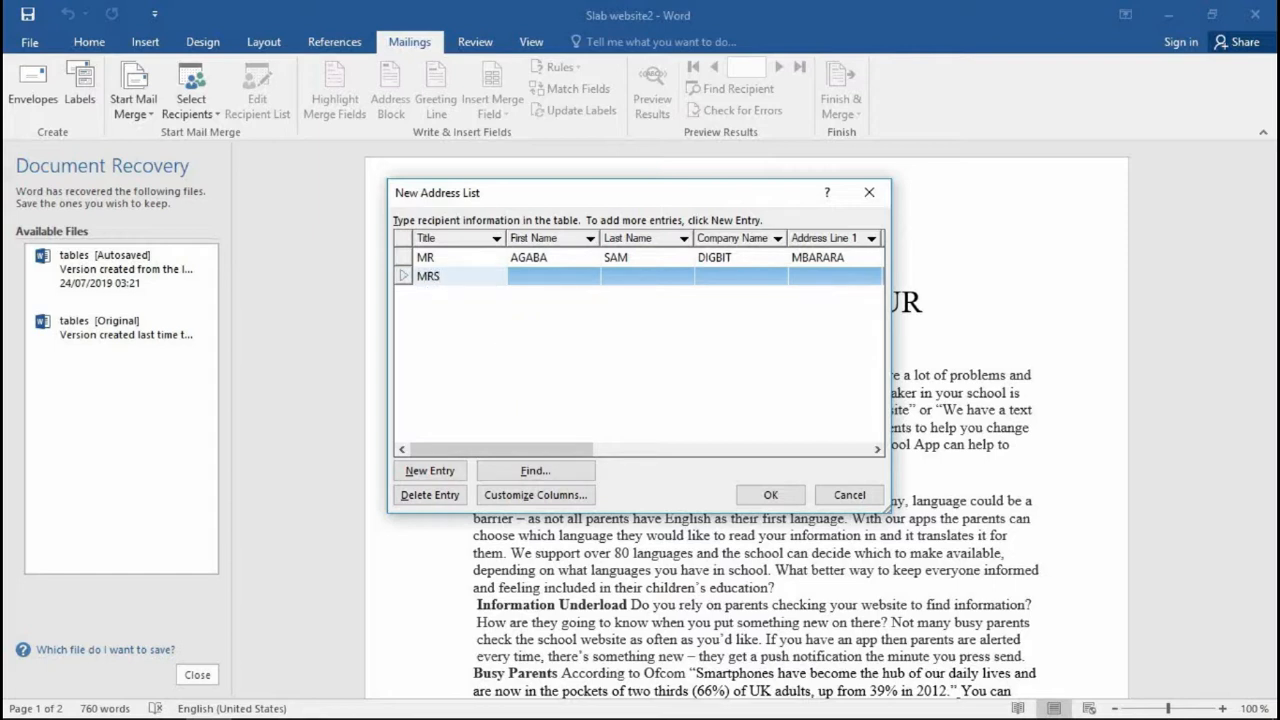
{"action": "left_click", "coordinate": [530, 276]}
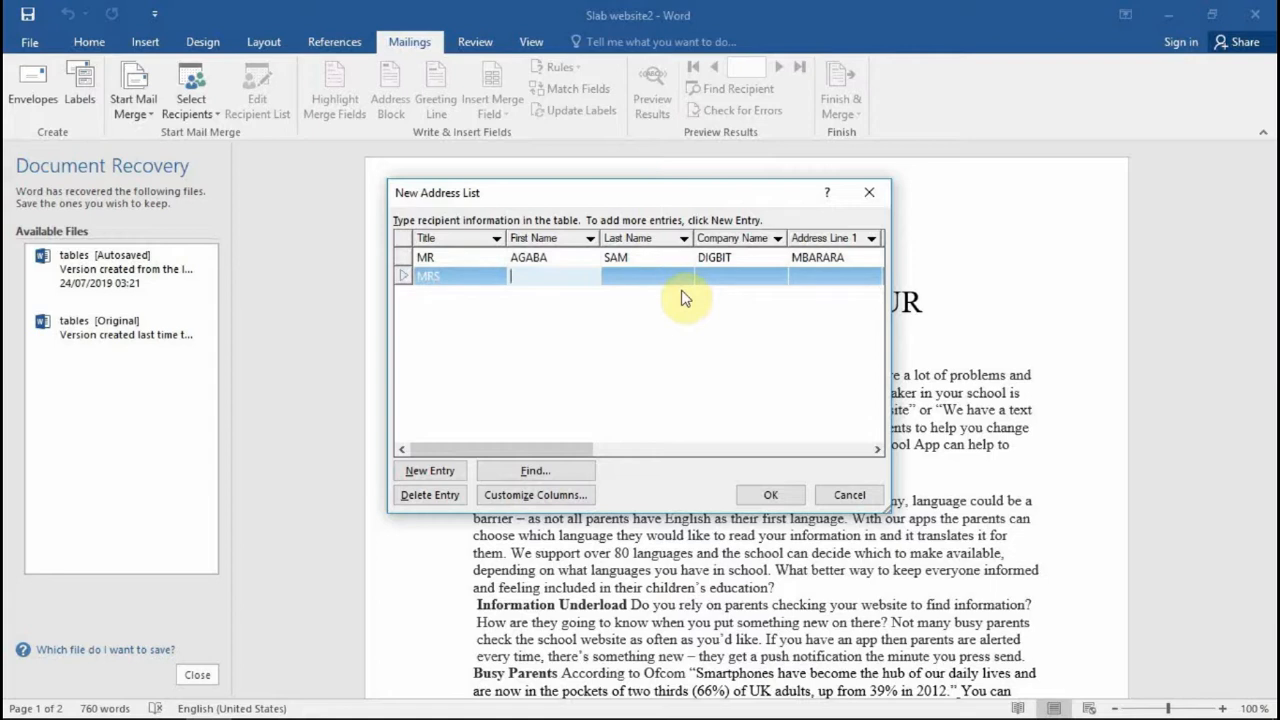
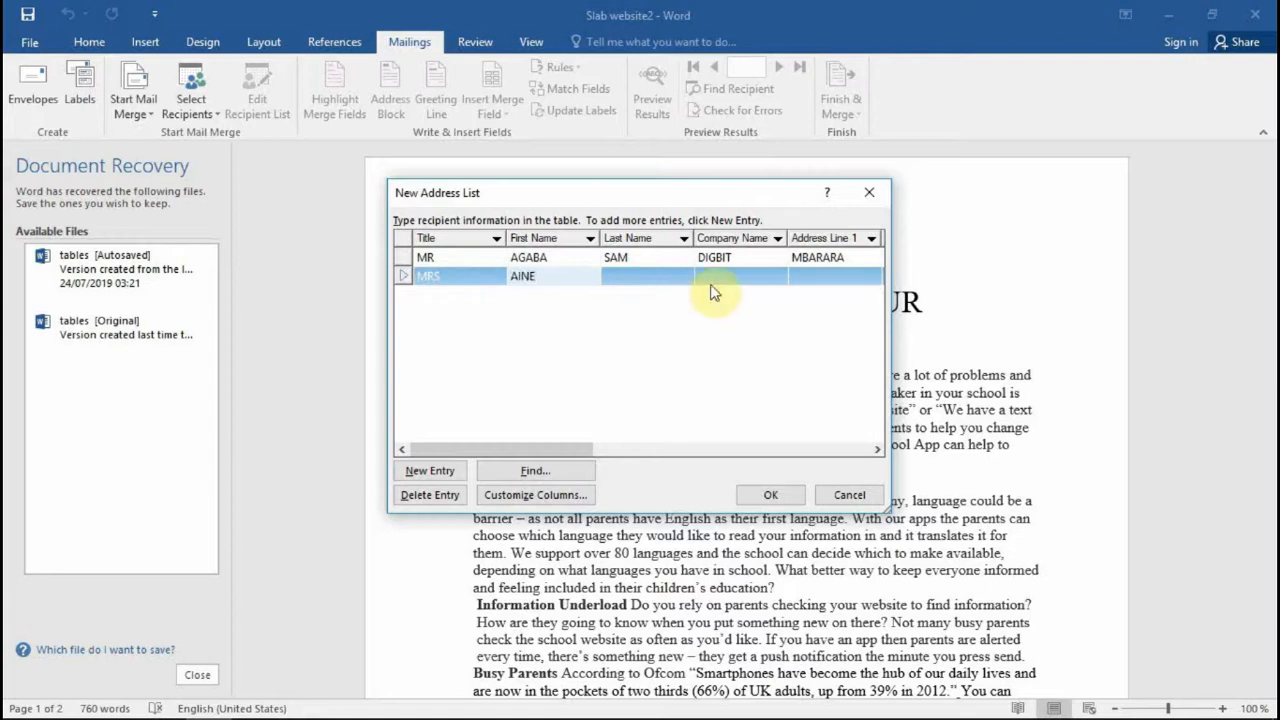
{"action": "left_click", "coordinate": [618, 278]}
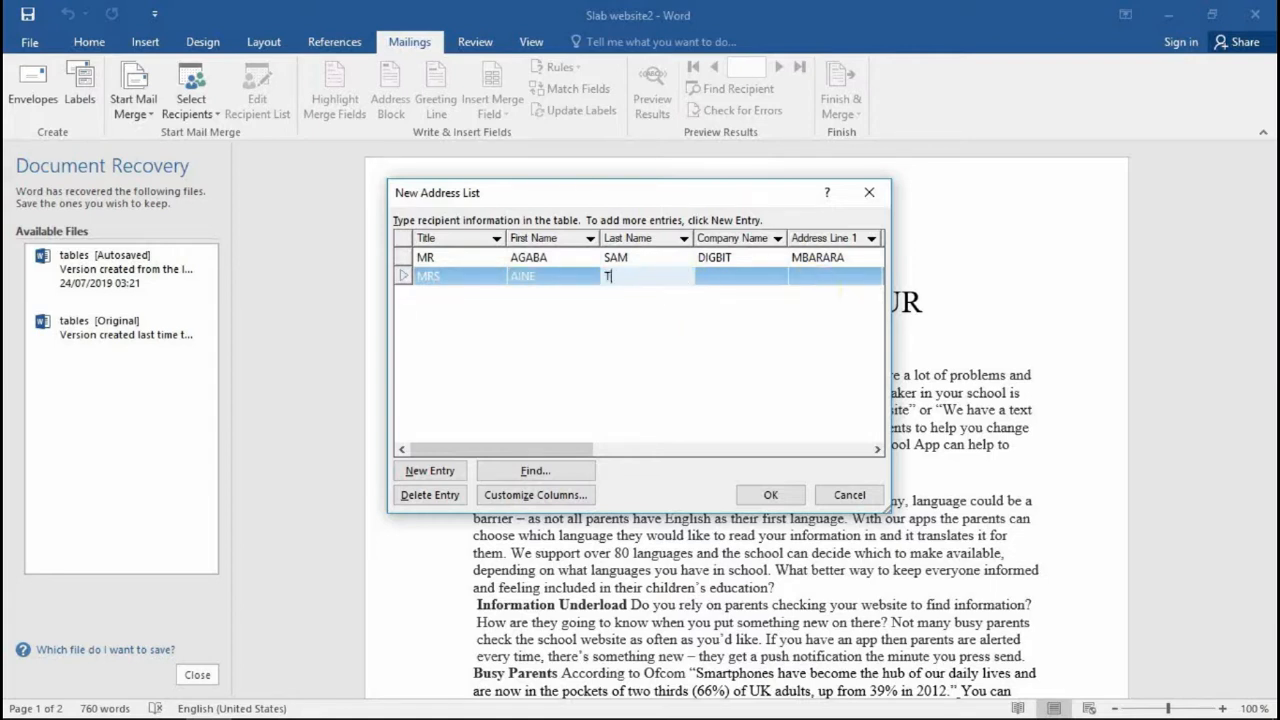
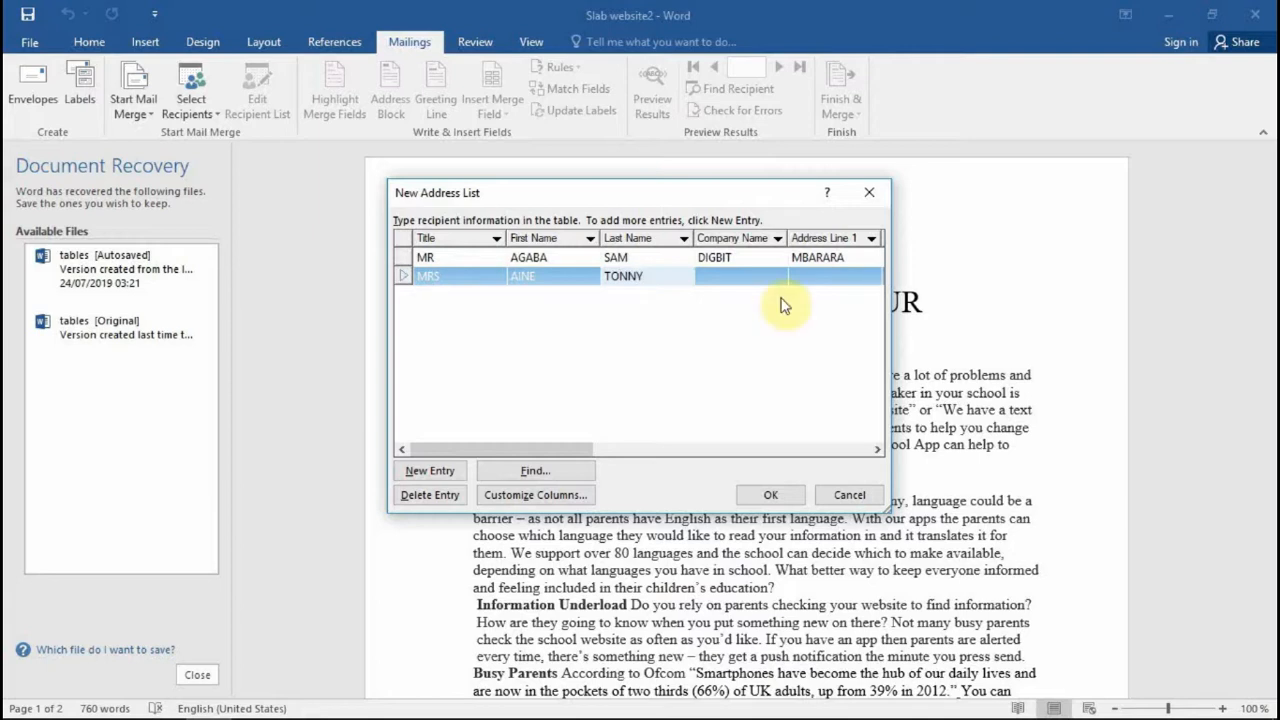
{"action": "left_click", "coordinate": [771, 287]}
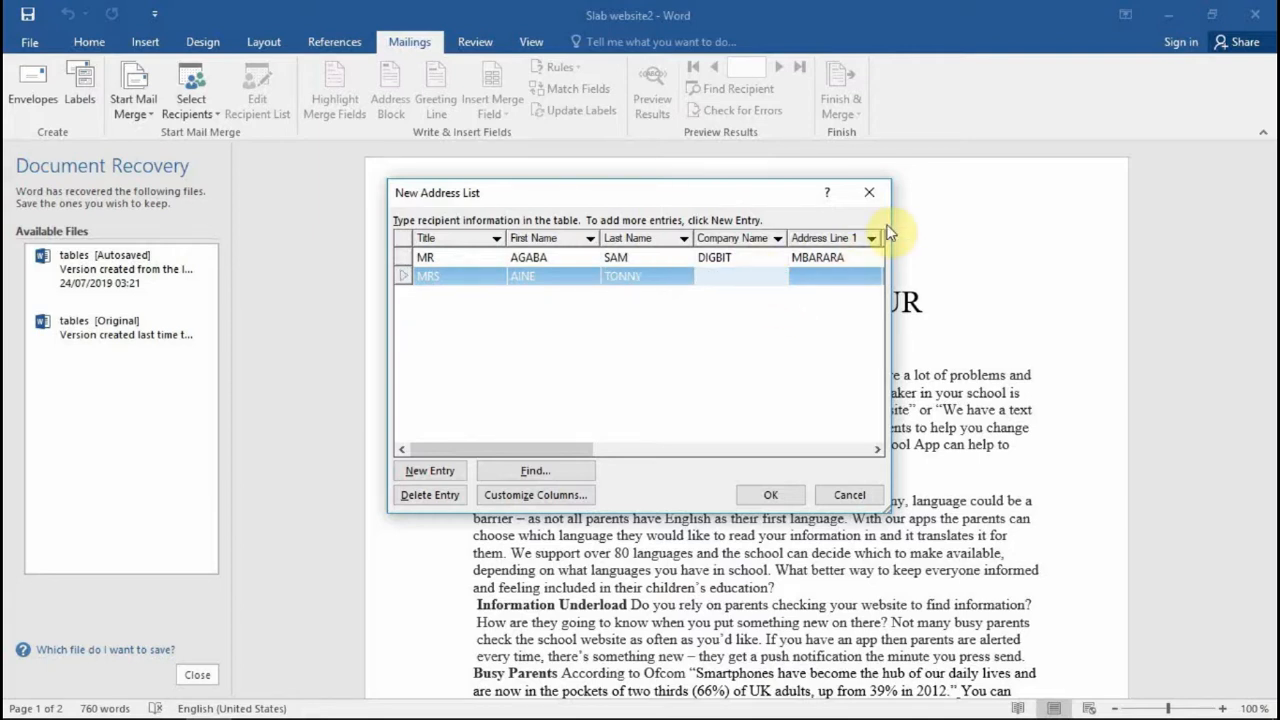
{"action": "type", "text": "COPAS"}
{"action": "left_click", "coordinate": [844, 280]}
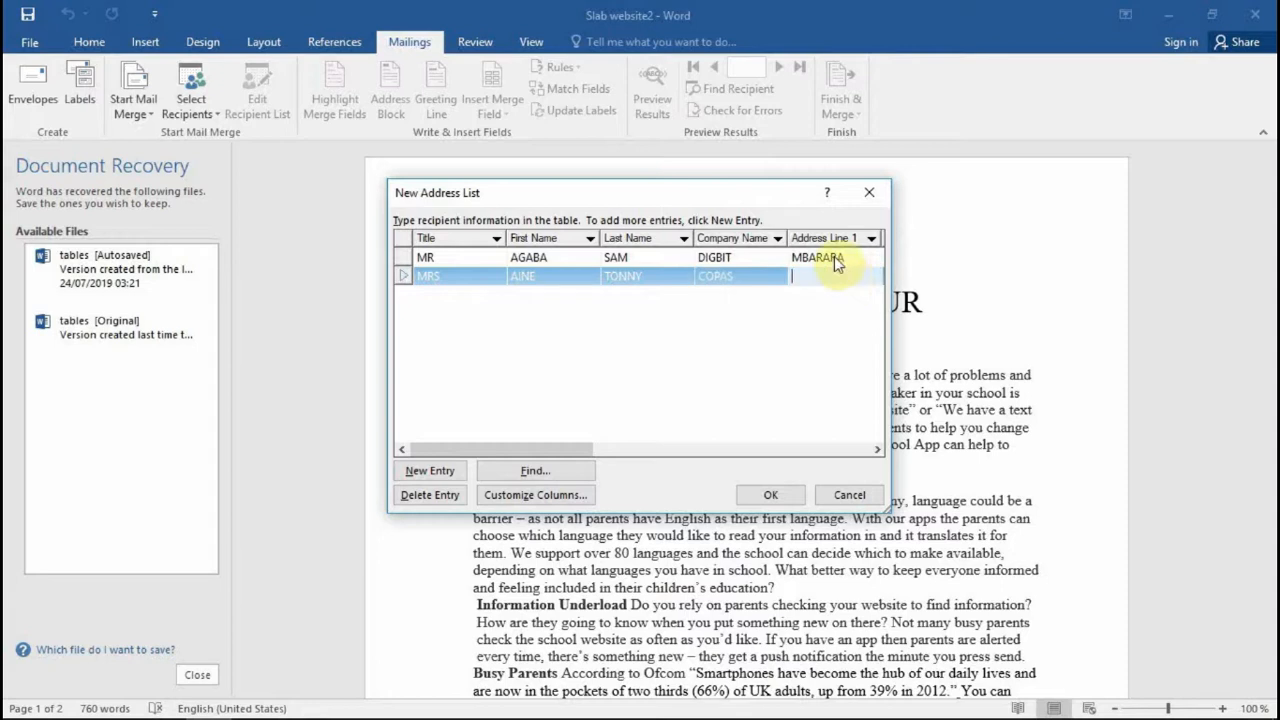
{"action": "type", "text": "KAMPAL"}
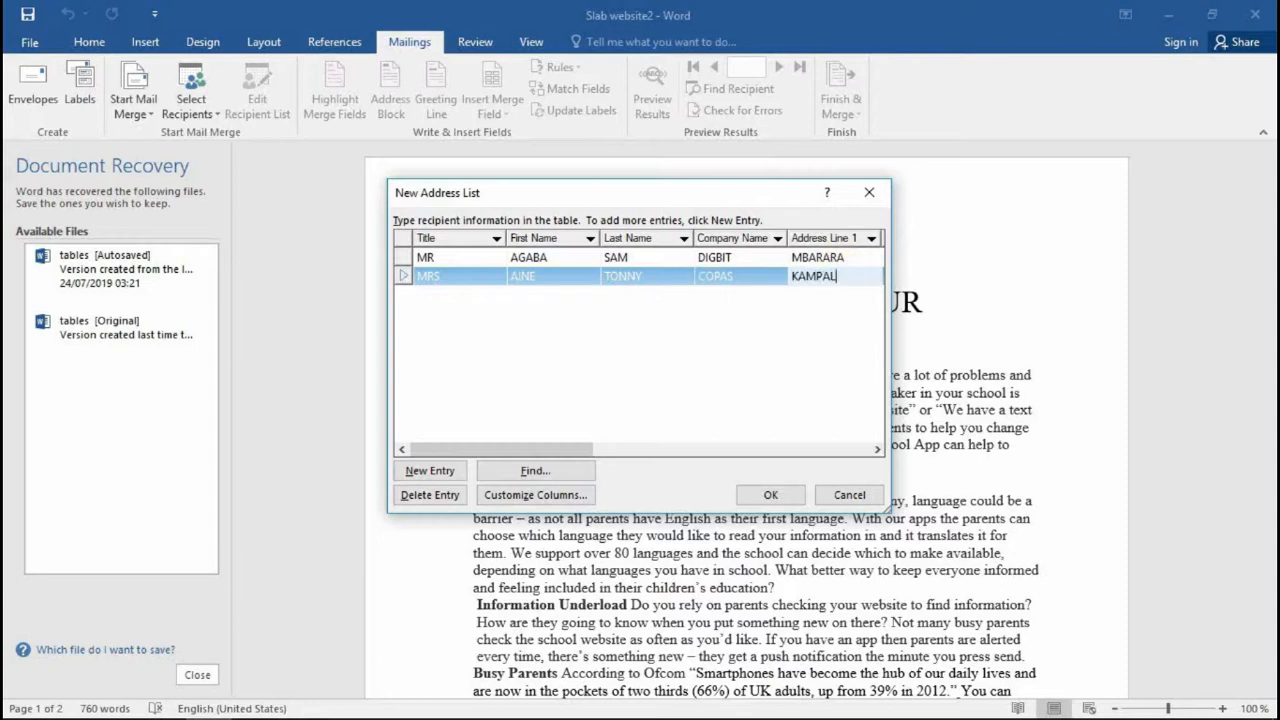
{"action": "type", "text": "A"}
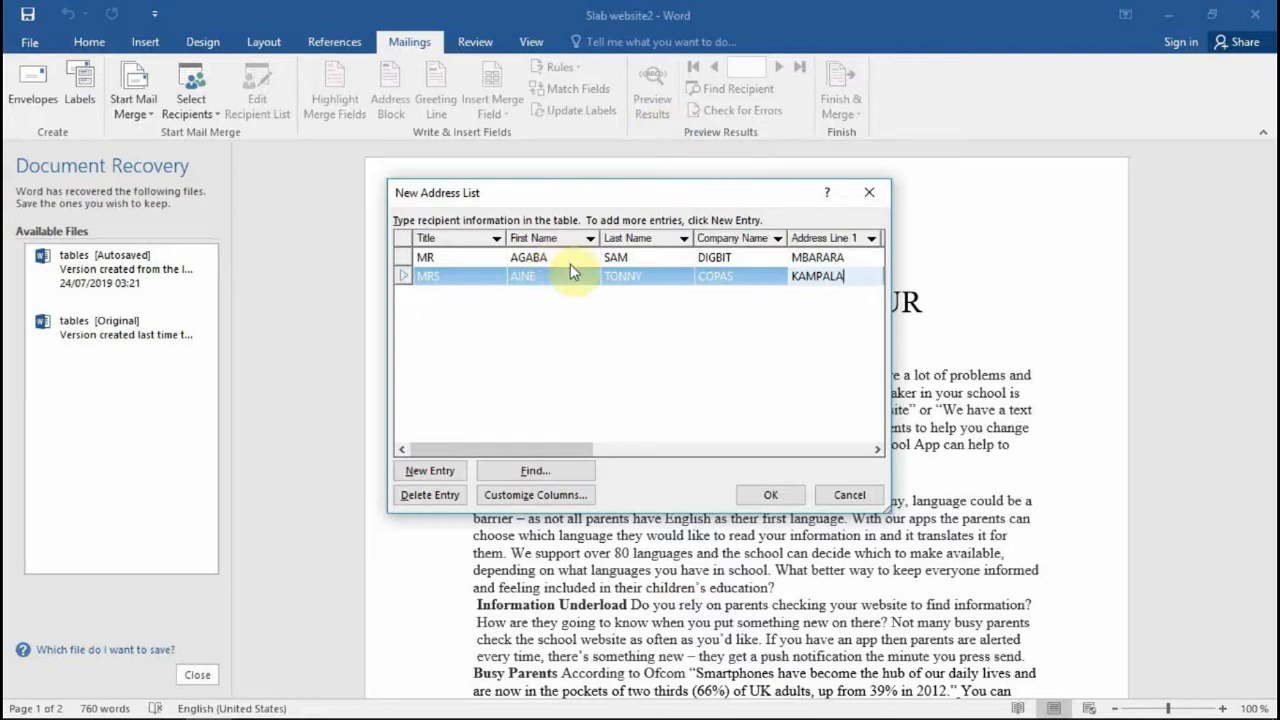
Step: Scroll across the address list's remaining columns and back to the start
{"action": "left_click", "coordinate": [875, 450]}
{"action": "left_click", "coordinate": [875, 450]}
{"action": "left_click", "coordinate": [875, 450]}
{"action": "left_click", "coordinate": [875, 450]}
{"action": "left_click", "coordinate": [876, 450]}
{"action": "left_click", "coordinate": [876, 450]}
{"action": "left_click", "coordinate": [876, 450]}
{"action": "left_click", "coordinate": [876, 450]}
{"action": "left_click", "coordinate": [875, 450]}
{"action": "left_click", "coordinate": [875, 450]}
{"action": "left_click", "coordinate": [875, 450]}
{"action": "left_click", "coordinate": [875, 450]}
{"action": "left_click", "coordinate": [875, 450]}
{"action": "left_click", "coordinate": [875, 450]}
{"action": "left_click", "coordinate": [875, 450]}
{"action": "left_click", "coordinate": [875, 450]}
{"action": "left_click", "coordinate": [876, 450]}
{"action": "left_click", "coordinate": [876, 450]}
{"action": "left_click", "coordinate": [876, 450]}
{"action": "left_click", "coordinate": [876, 450]}
{"action": "left_click", "coordinate": [876, 450]}
{"action": "left_click", "coordinate": [876, 450]}
{"action": "left_click", "coordinate": [876, 450]}
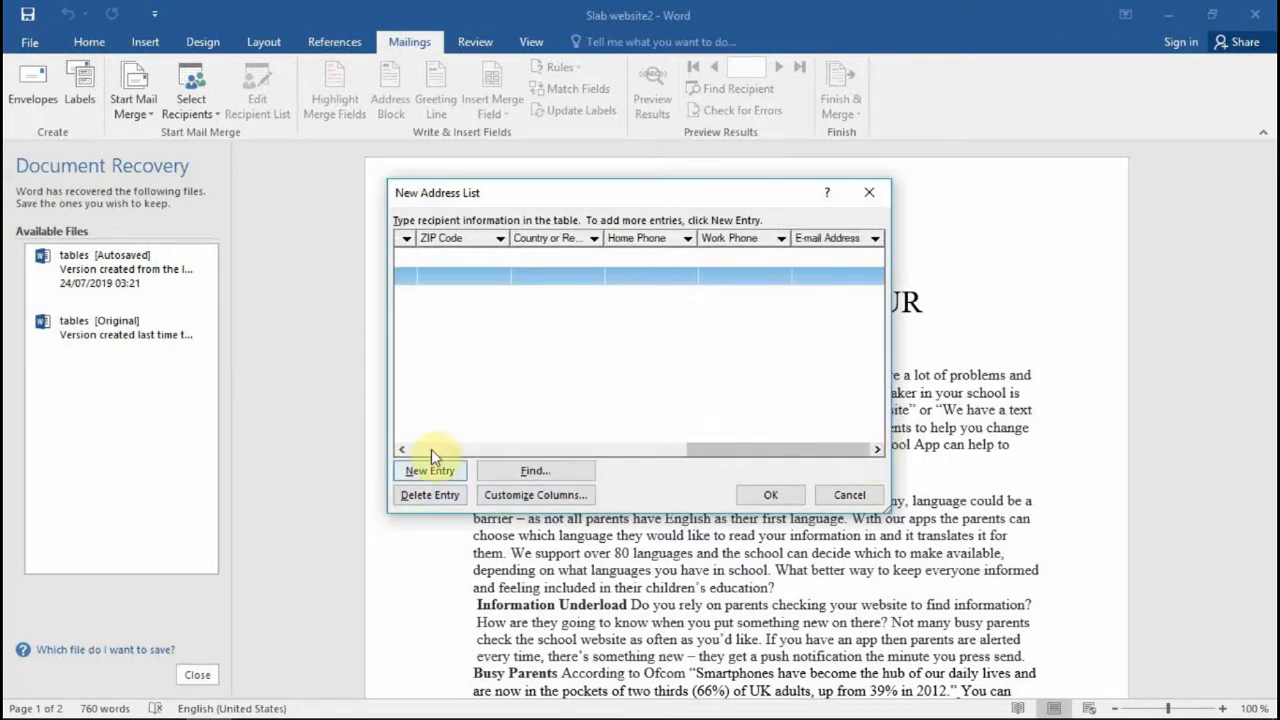
{"action": "left_click", "coordinate": [401, 450]}
{"action": "left_click", "coordinate": [401, 450]}
{"action": "left_click", "coordinate": [401, 450]}
{"action": "left_click", "coordinate": [401, 450]}
{"action": "left_click", "coordinate": [401, 450]}
{"action": "left_click", "coordinate": [401, 450]}
{"action": "left_click", "coordinate": [401, 450]}
{"action": "left_click", "coordinate": [401, 450]}
{"action": "left_click", "coordinate": [401, 450]}
{"action": "left_click", "coordinate": [401, 450]}
{"action": "left_click", "coordinate": [401, 450]}
{"action": "left_click", "coordinate": [401, 450]}
{"action": "left_click", "coordinate": [401, 450]}
{"action": "left_click", "coordinate": [401, 450]}
{"action": "left_click", "coordinate": [401, 450]}
{"action": "left_click", "coordinate": [401, 450]}
{"action": "left_click", "coordinate": [401, 450]}
{"action": "left_click", "coordinate": [401, 450]}
{"action": "left_click", "coordinate": [401, 450]}
{"action": "left_click", "coordinate": [401, 450]}
{"action": "left_click", "coordinate": [401, 450]}
{"action": "left_click", "coordinate": [401, 450]}
{"action": "left_click", "coordinate": [401, 450]}
{"action": "left_click", "coordinate": [401, 450]}
{"action": "left_click", "coordinate": [401, 450]}
{"action": "left_click", "coordinate": [401, 450]}
{"action": "left_click", "coordinate": [401, 450]}
{"action": "left_click", "coordinate": [401, 450]}
{"action": "left_click", "coordinate": [401, 450]}
{"action": "left_click", "coordinate": [401, 450]}
{"action": "left_click", "coordinate": [401, 450]}
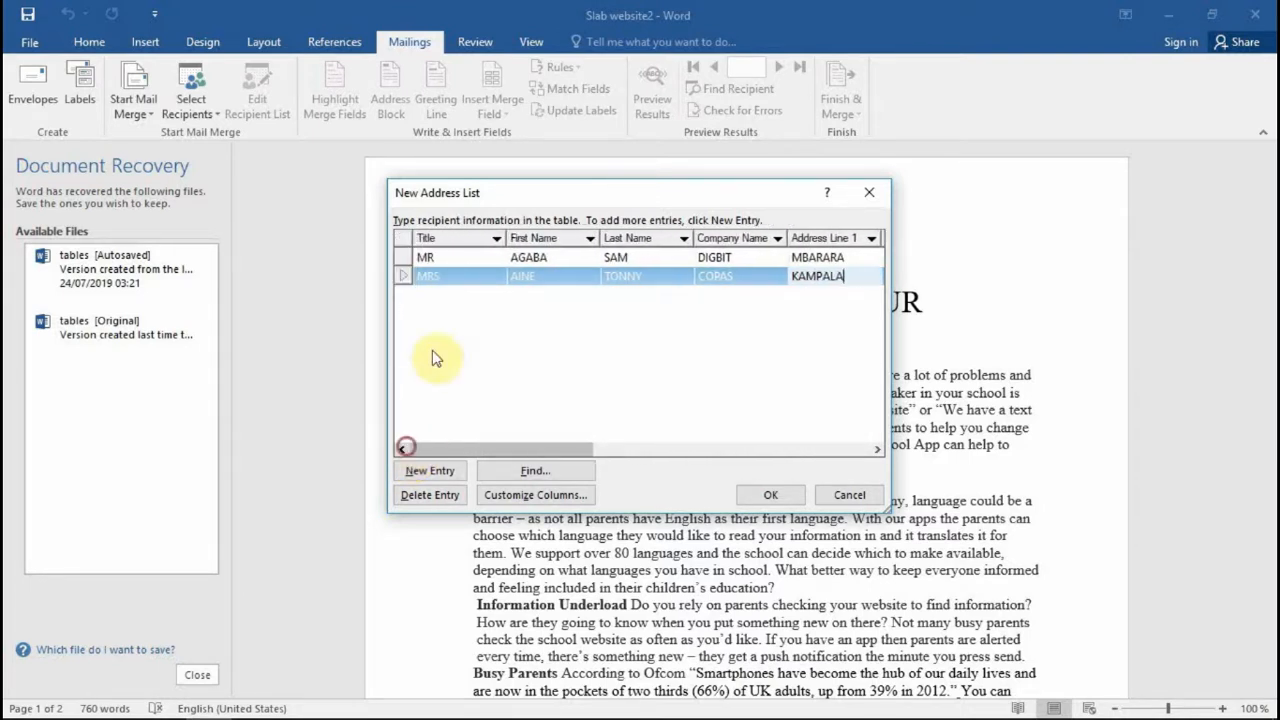
Step: Add a third entry: title MISS, first and last name, company MBADIFA, and address line
{"action": "left_click", "coordinate": [435, 475]}
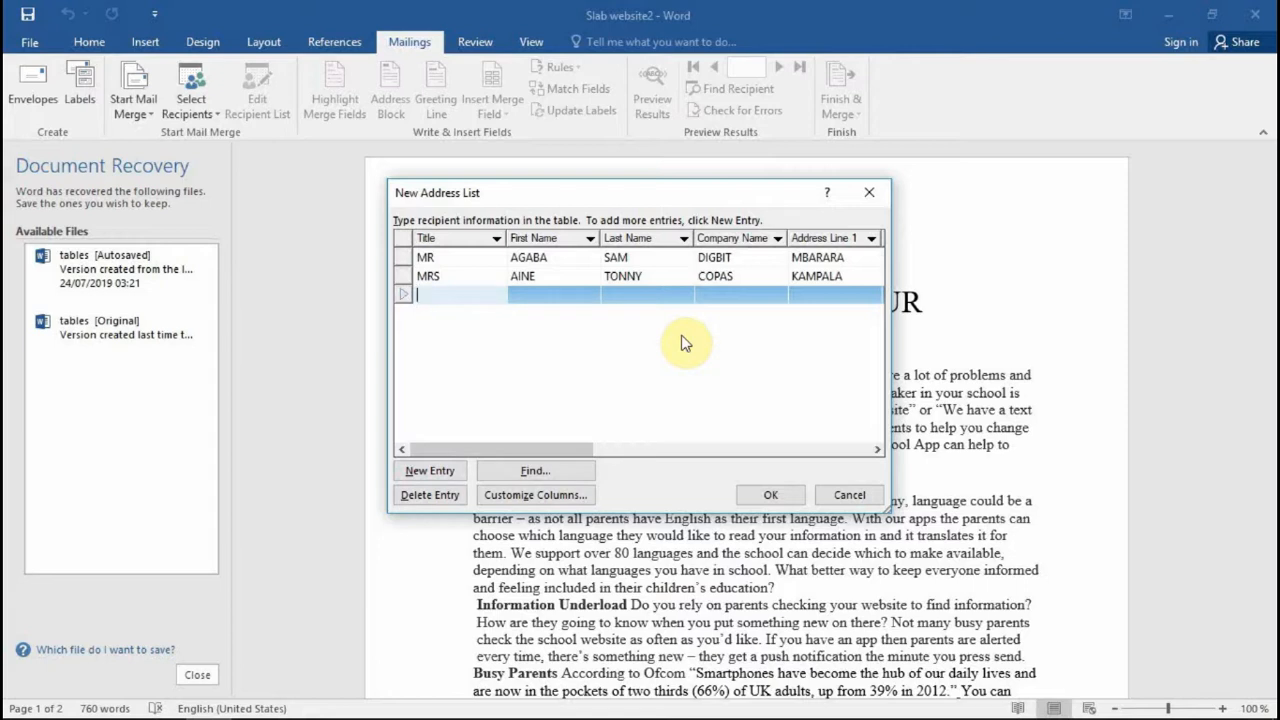
{"action": "type", "text": "MISS"}
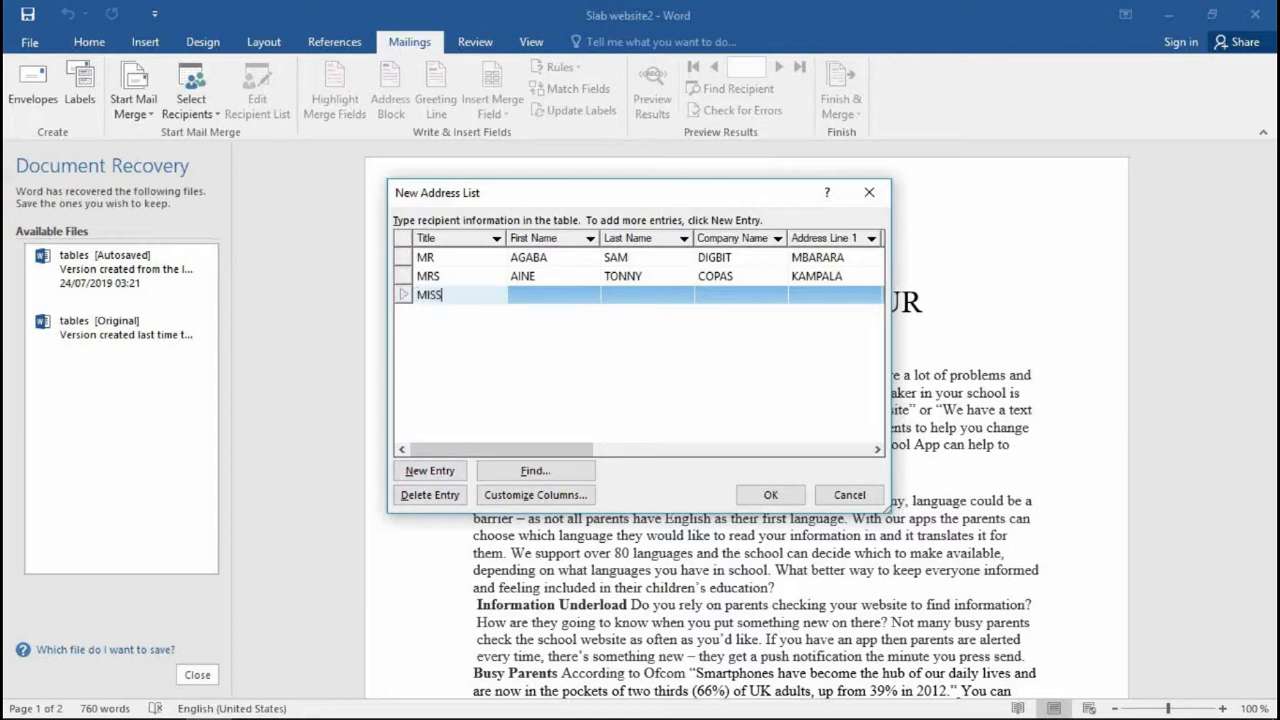
{"action": "left_click", "coordinate": [518, 295]}
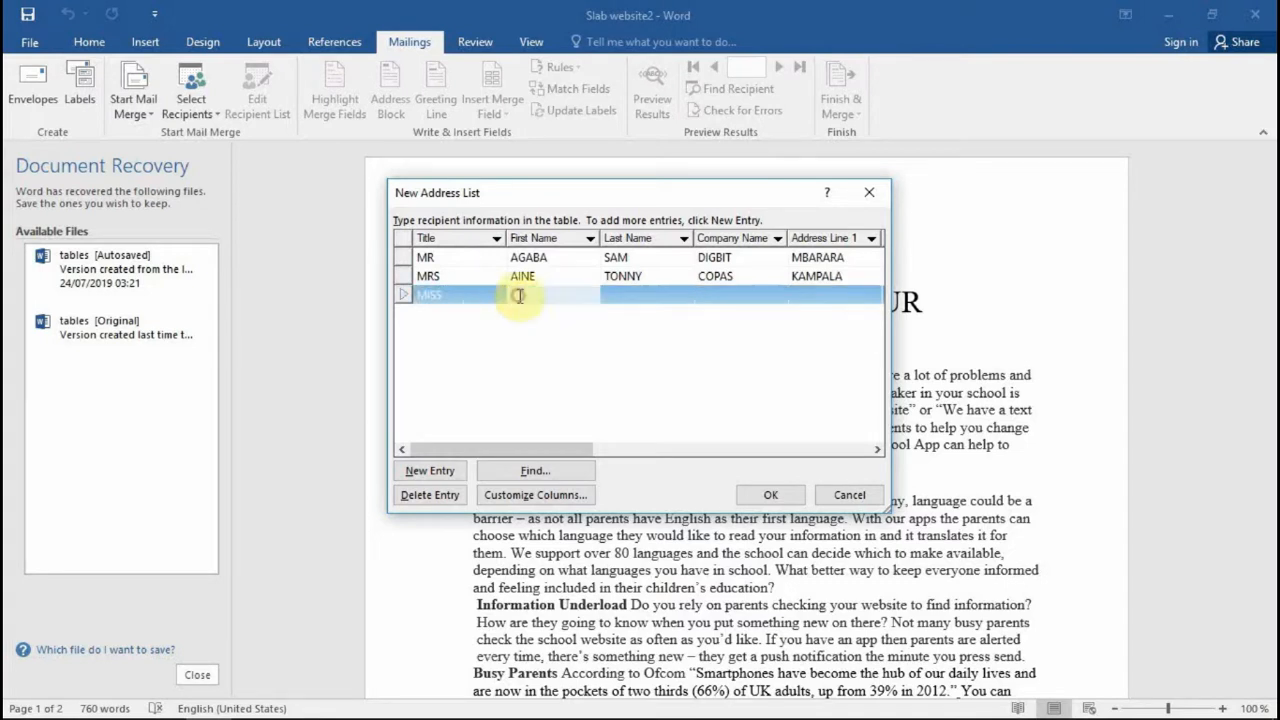
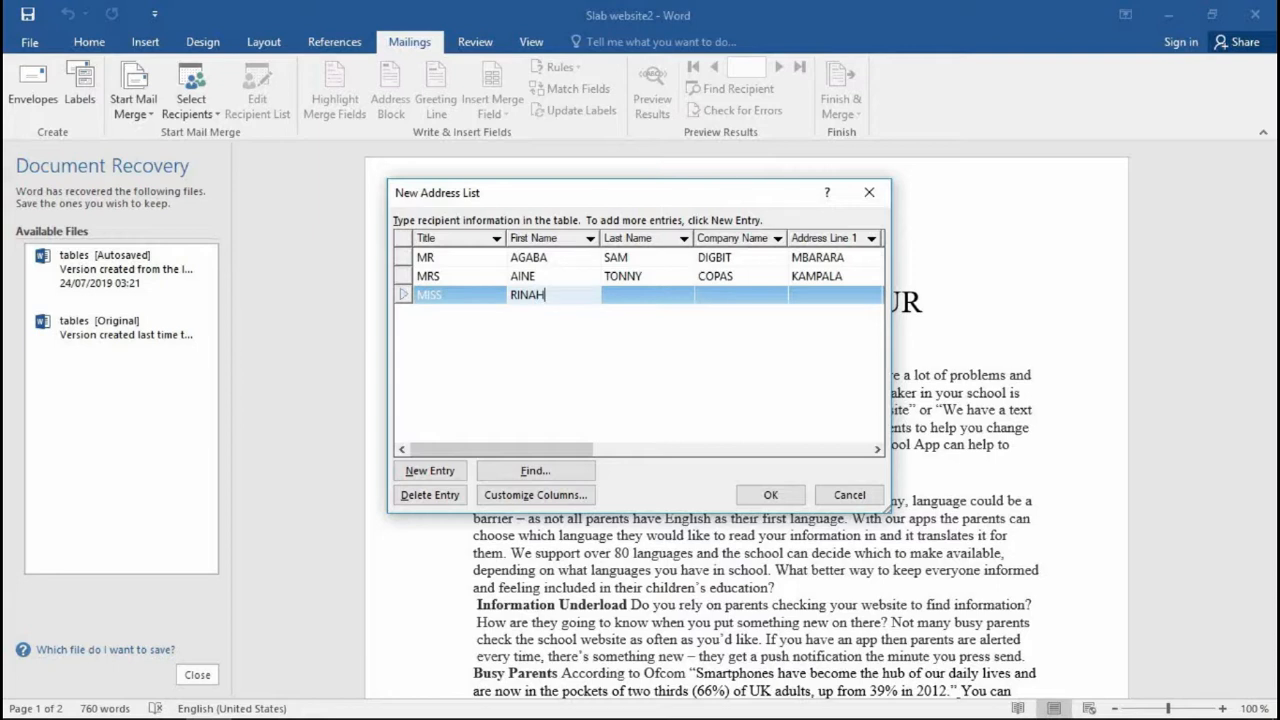
{"action": "left_click", "coordinate": [644, 292]}
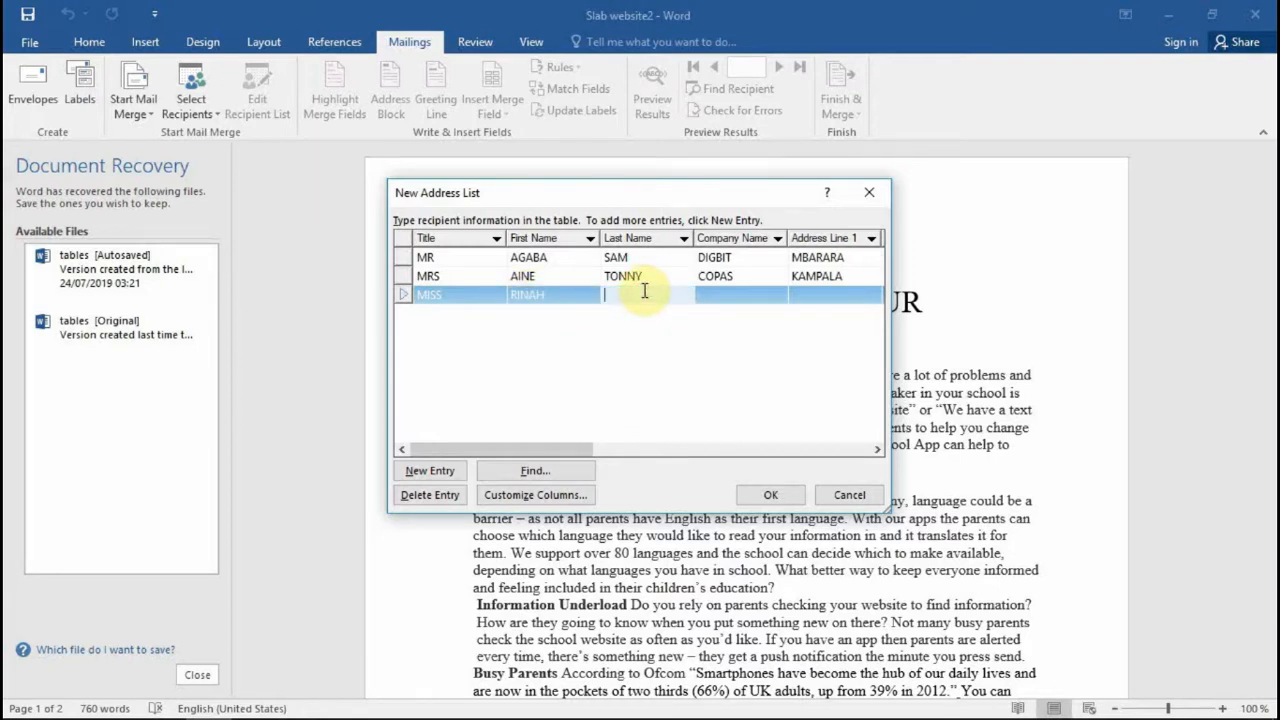
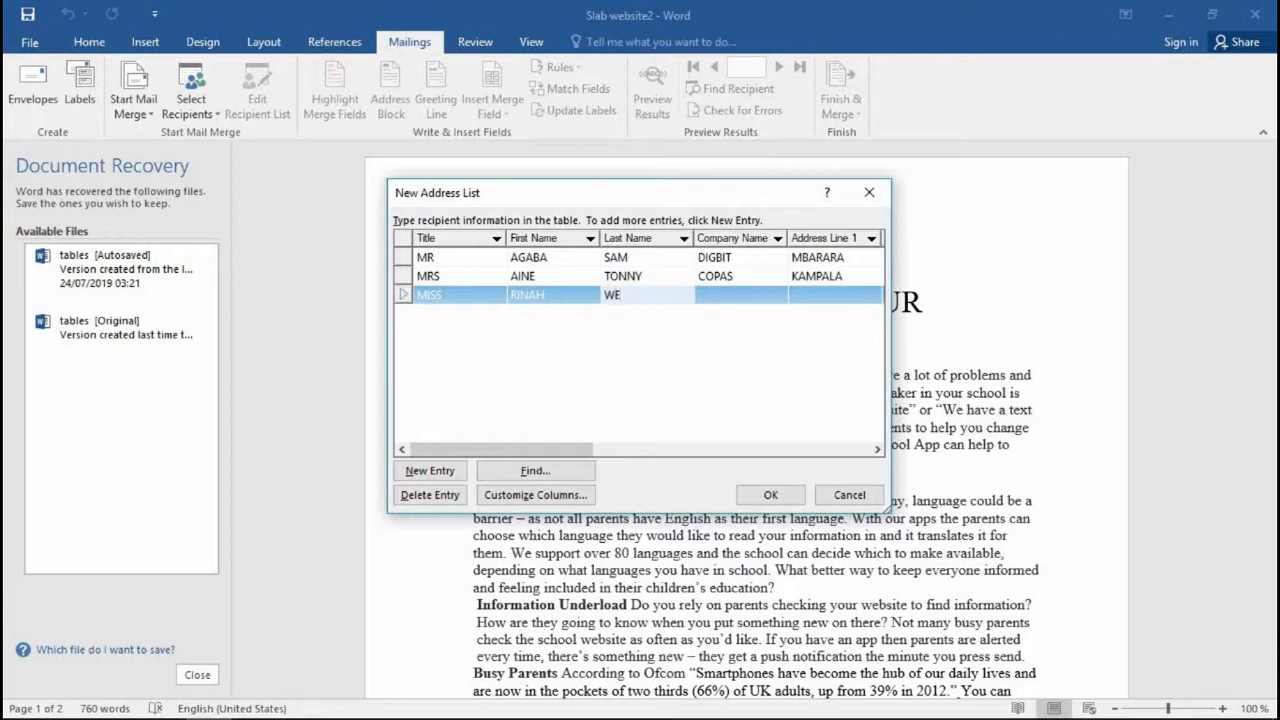
{"action": "left_click", "coordinate": [744, 294]}
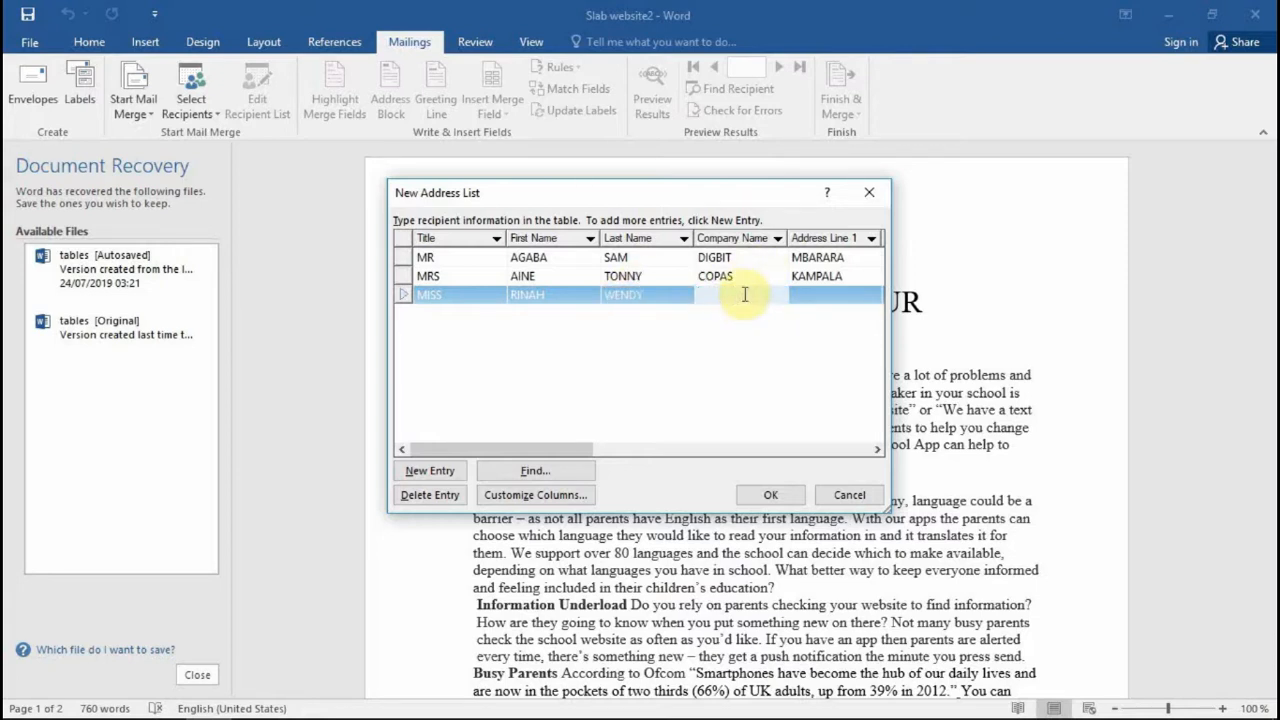
{"action": "type", "text": "MBADIFA"}
{"action": "left_click", "coordinate": [829, 287]}
{"action": "type", "text": "KABALA"}
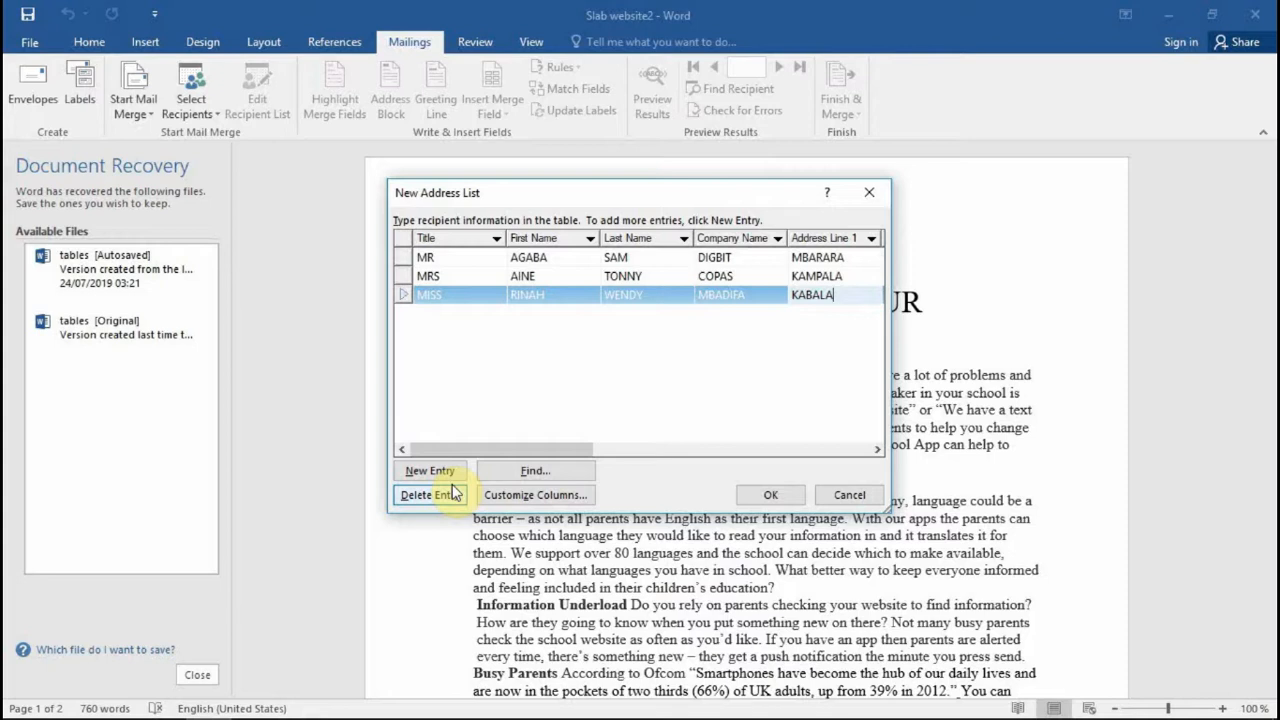
Step: Begin deleting the MRS recipient but cancel, keeping all three entries
{"action": "left_click", "coordinate": [403, 279]}
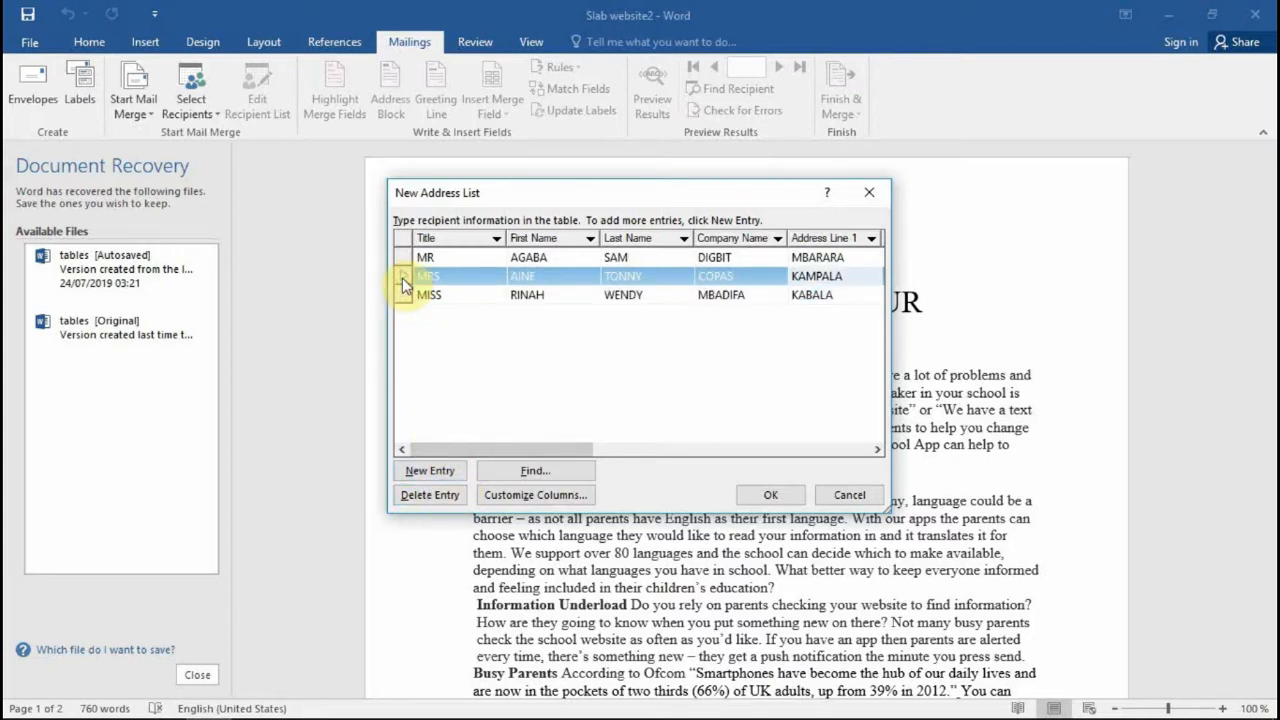
{"action": "left_click", "coordinate": [422, 495]}
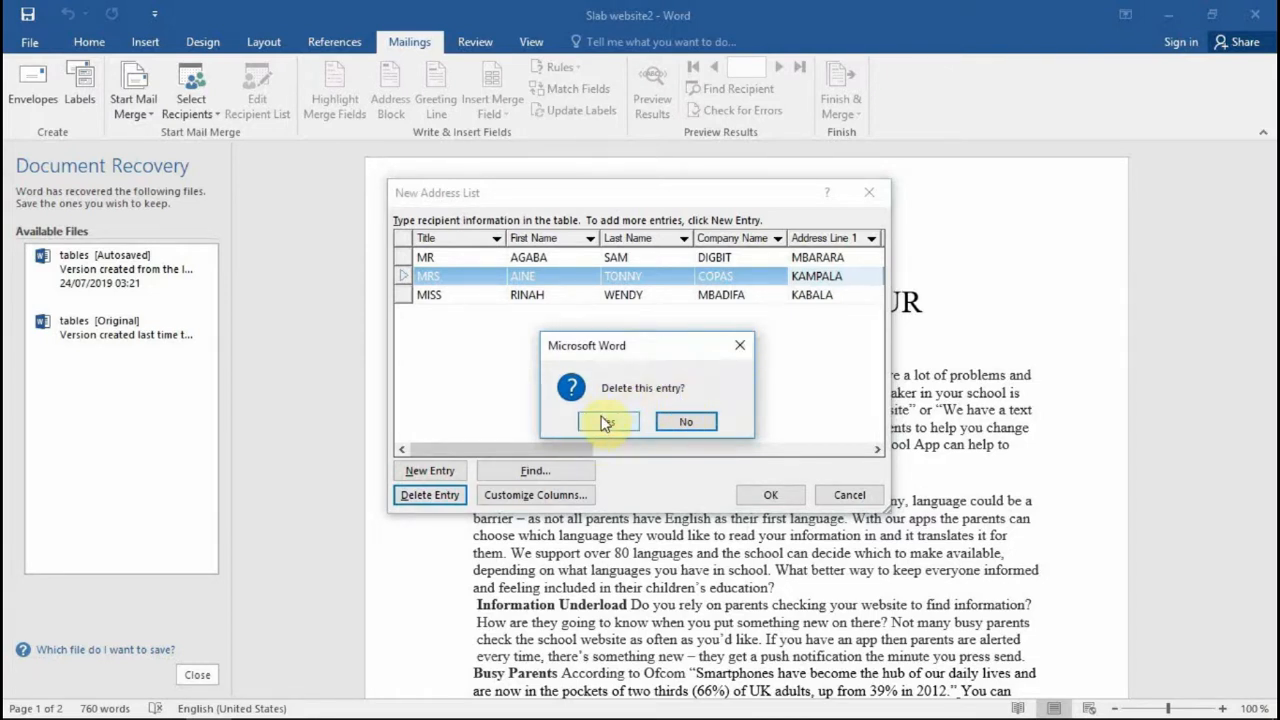
{"action": "left_click", "coordinate": [687, 421]}
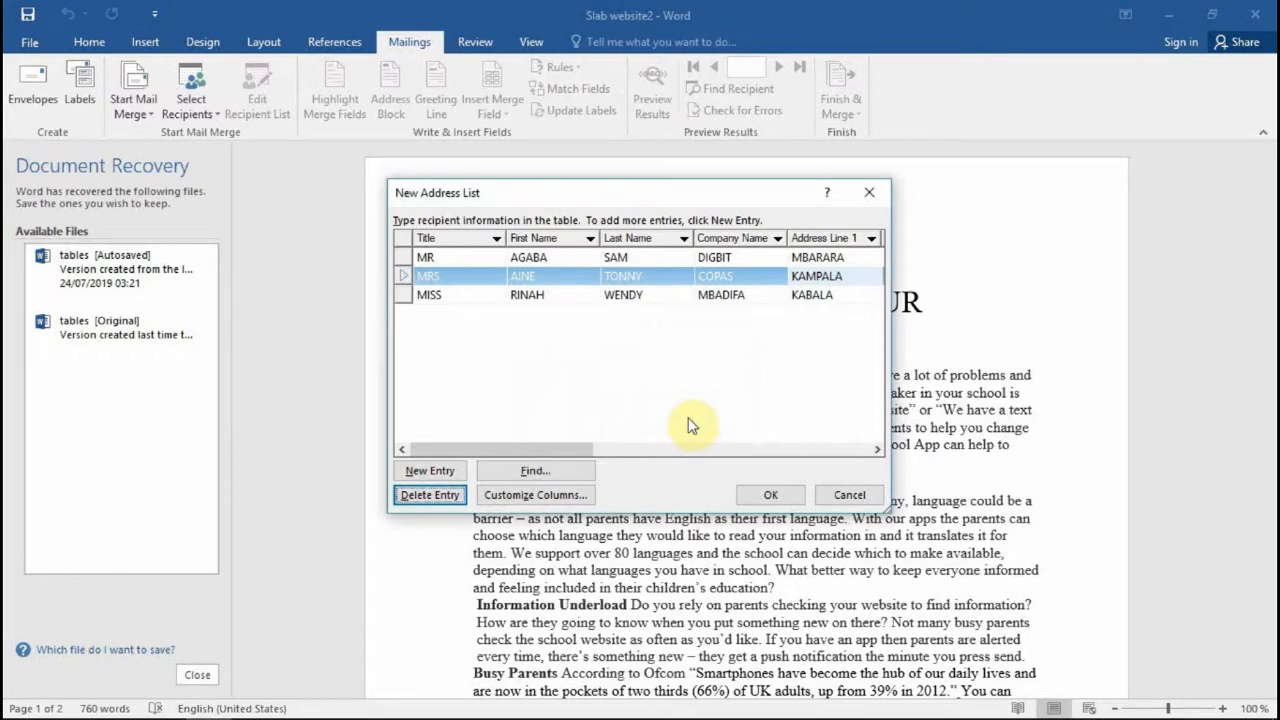
Step: Check the Find Entry field options without searching, then open Customize Columns
{"action": "left_click", "coordinate": [534, 475]}
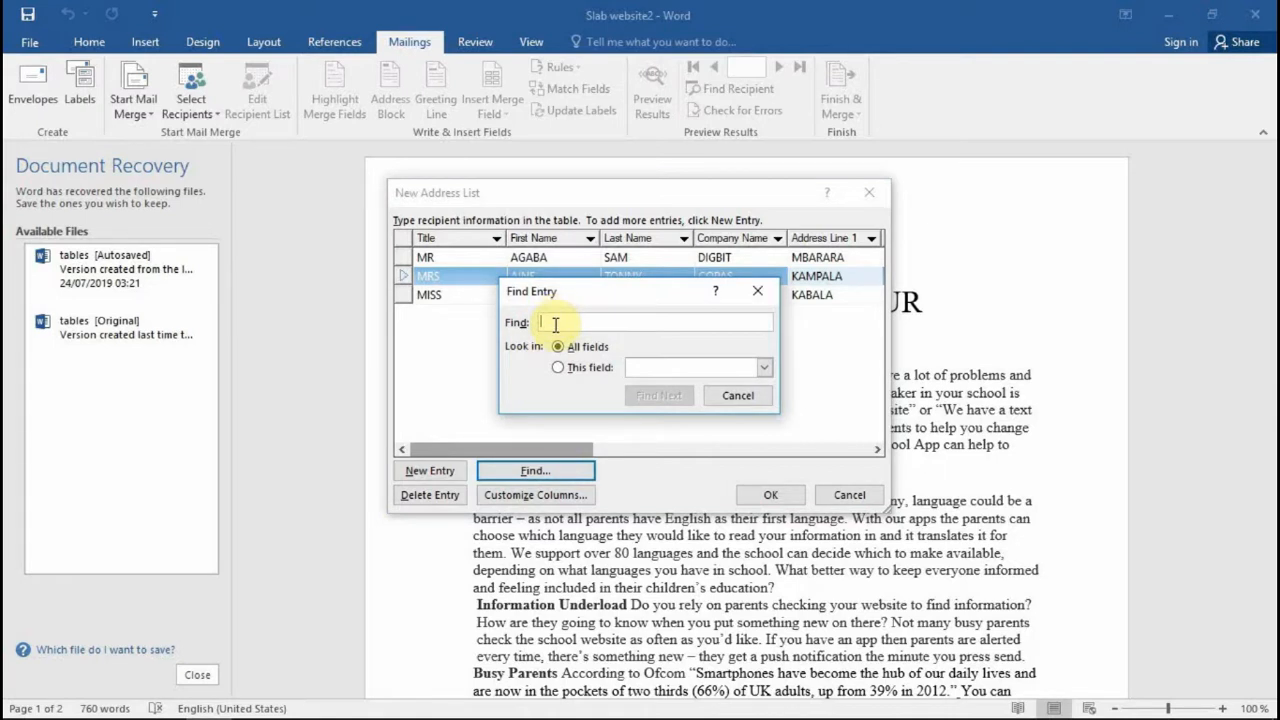
{"action": "left_click", "coordinate": [764, 367]}
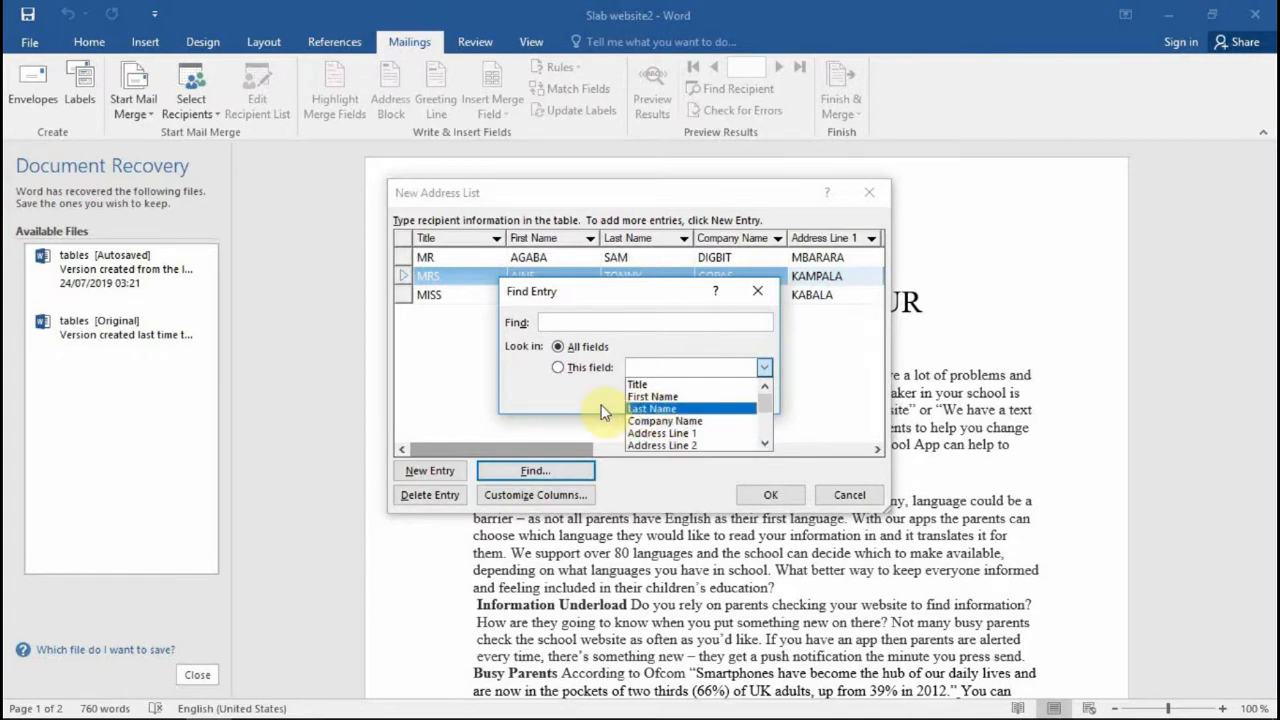
{"action": "left_click", "coordinate": [765, 371]}
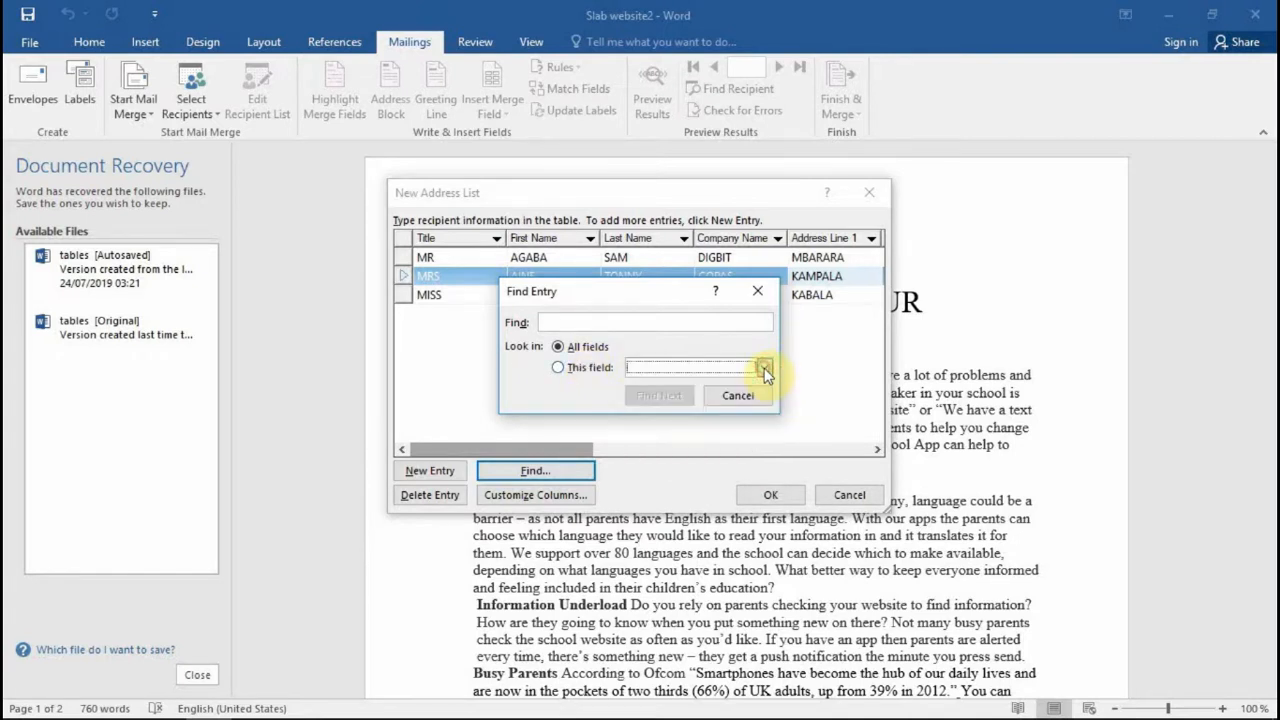
{"action": "left_click", "coordinate": [772, 297]}
{"action": "left_click", "coordinate": [535, 492]}
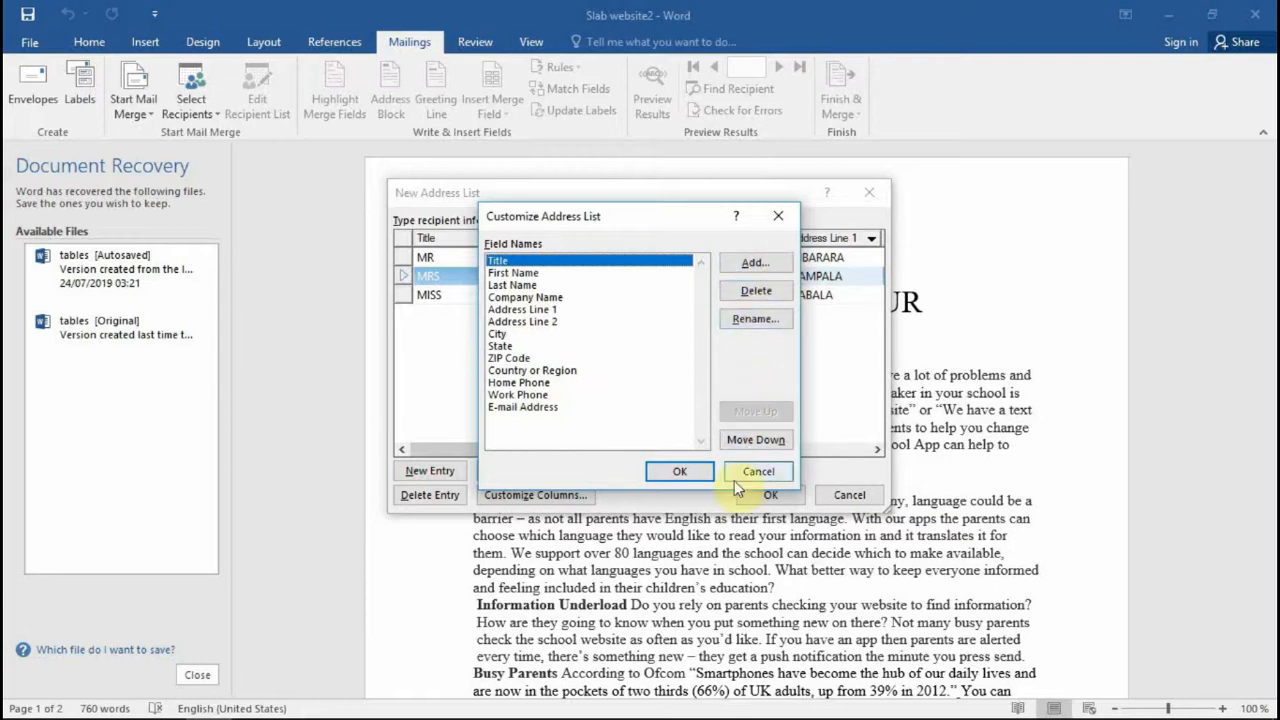
Step: Close Customize Address List without changing any field names
{"action": "left_click", "coordinate": [681, 471]}
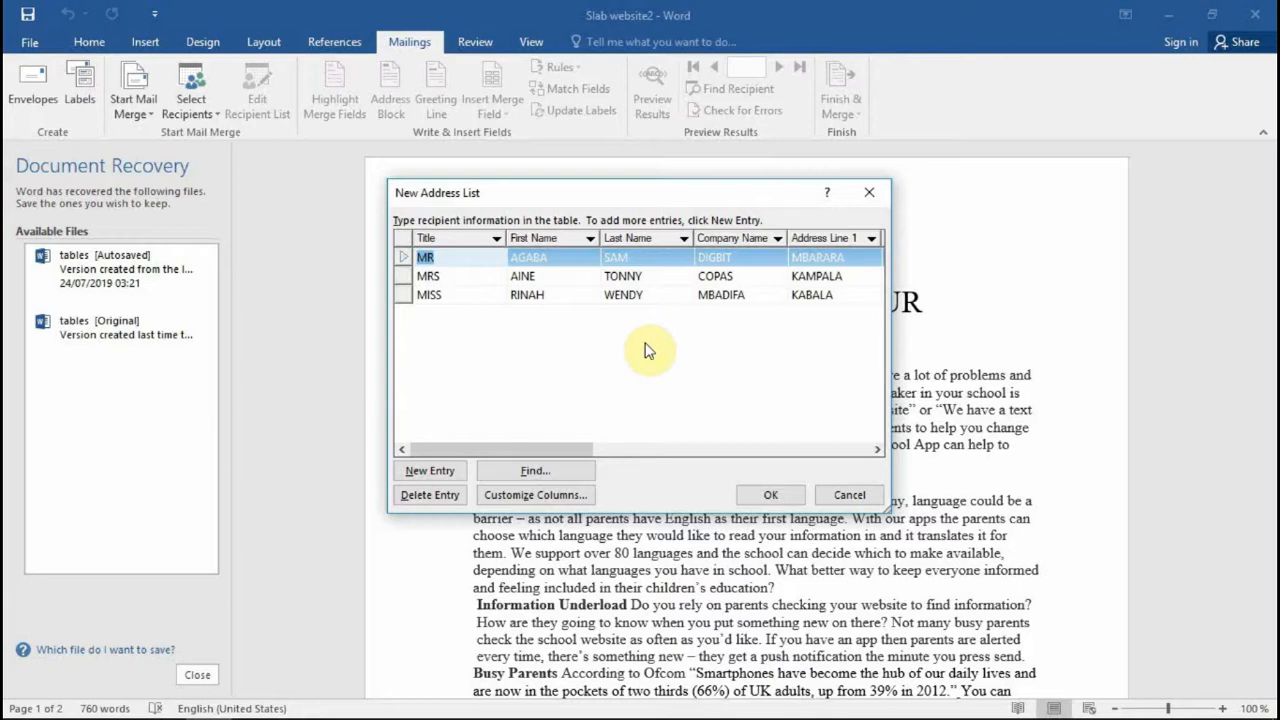
Step: Confirm the three-recipient list and save it as the address file MERGE
{"action": "left_click", "coordinate": [768, 495]}
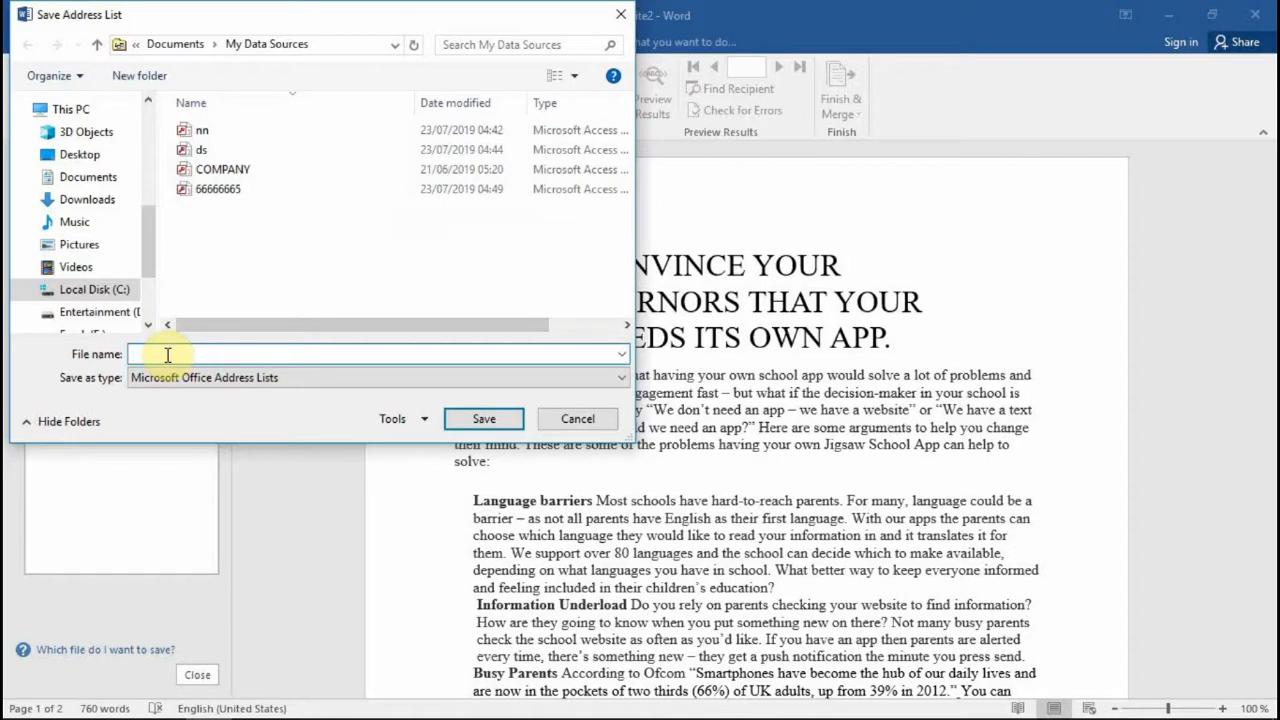
{"action": "type", "text": "MA"}
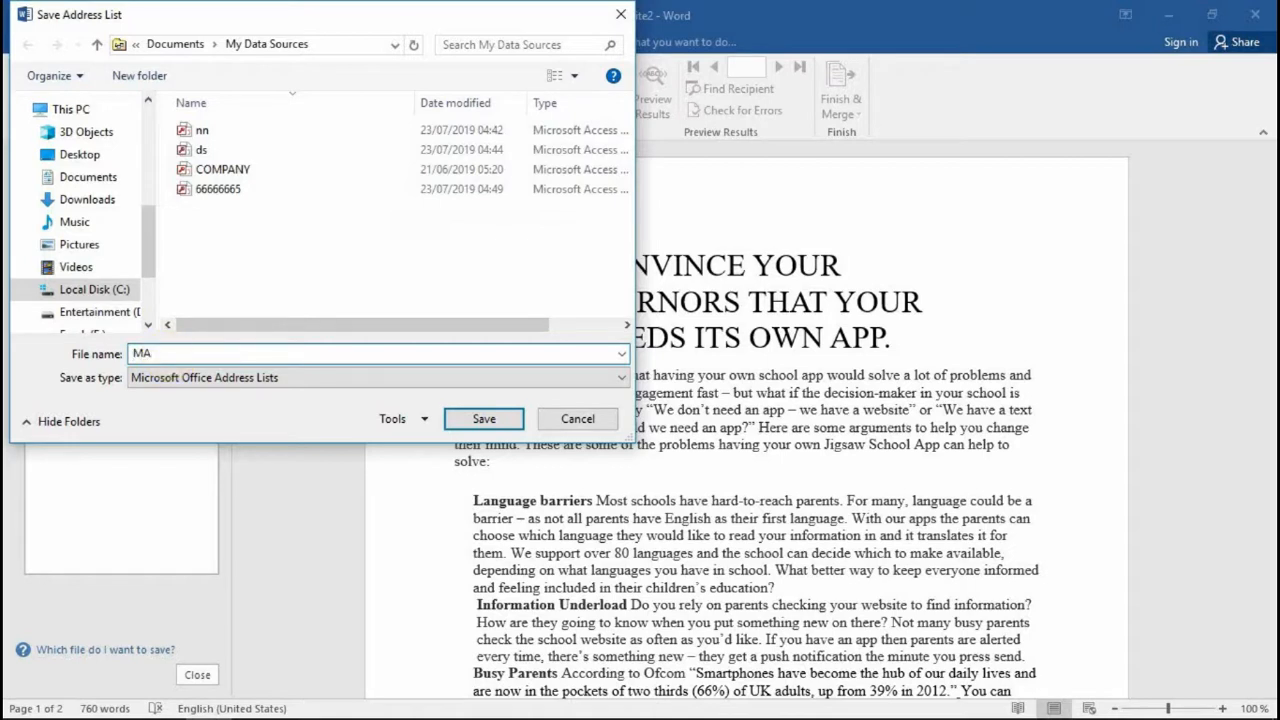
{"action": "key", "text": "BackSpace"}
{"action": "type", "text": "ERGE"}
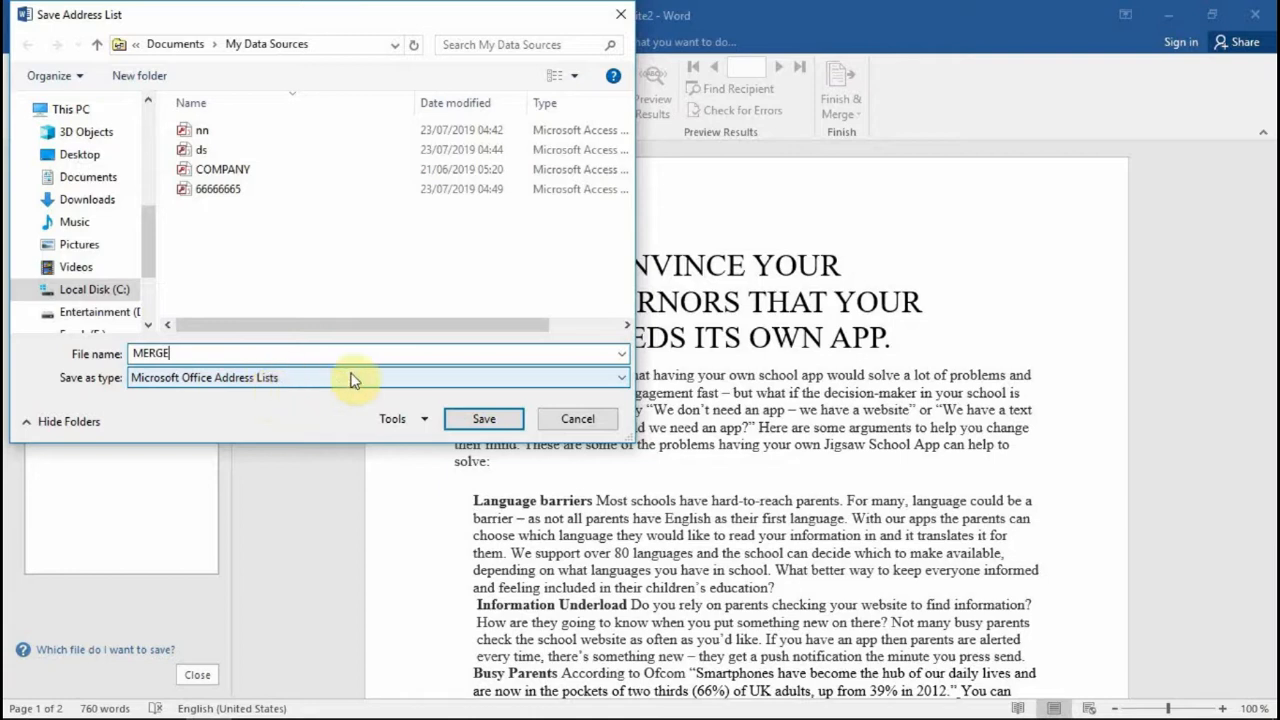
{"action": "left_click", "coordinate": [490, 419]}
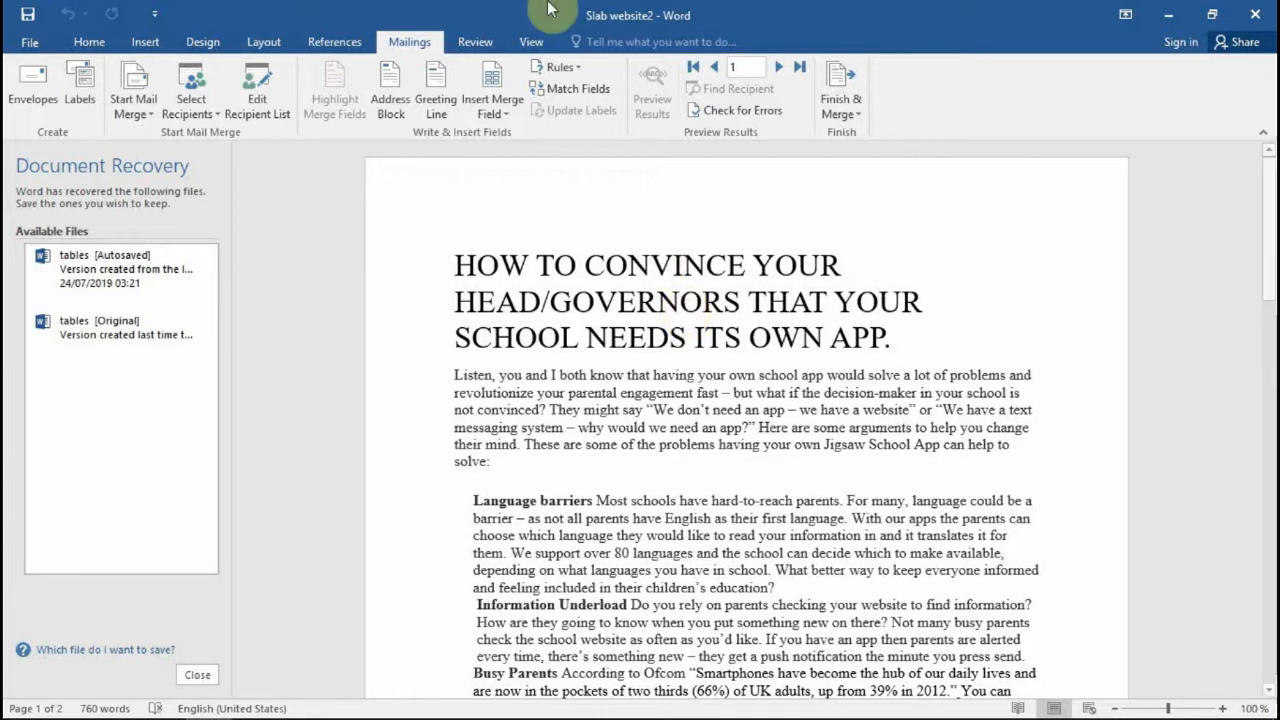
Step: Insert a «Title» merge field on a new empty line above the HOW heading
{"action": "left_click", "coordinate": [506, 114]}
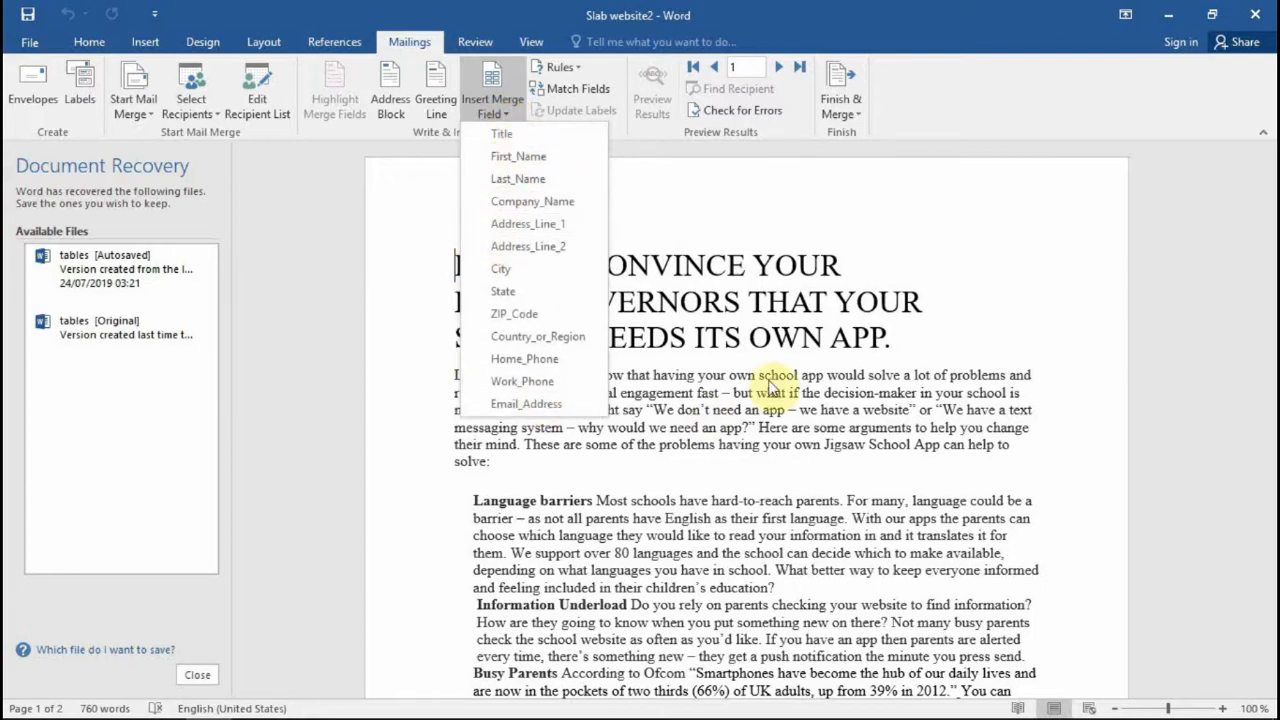
{"action": "left_click", "coordinate": [910, 258]}
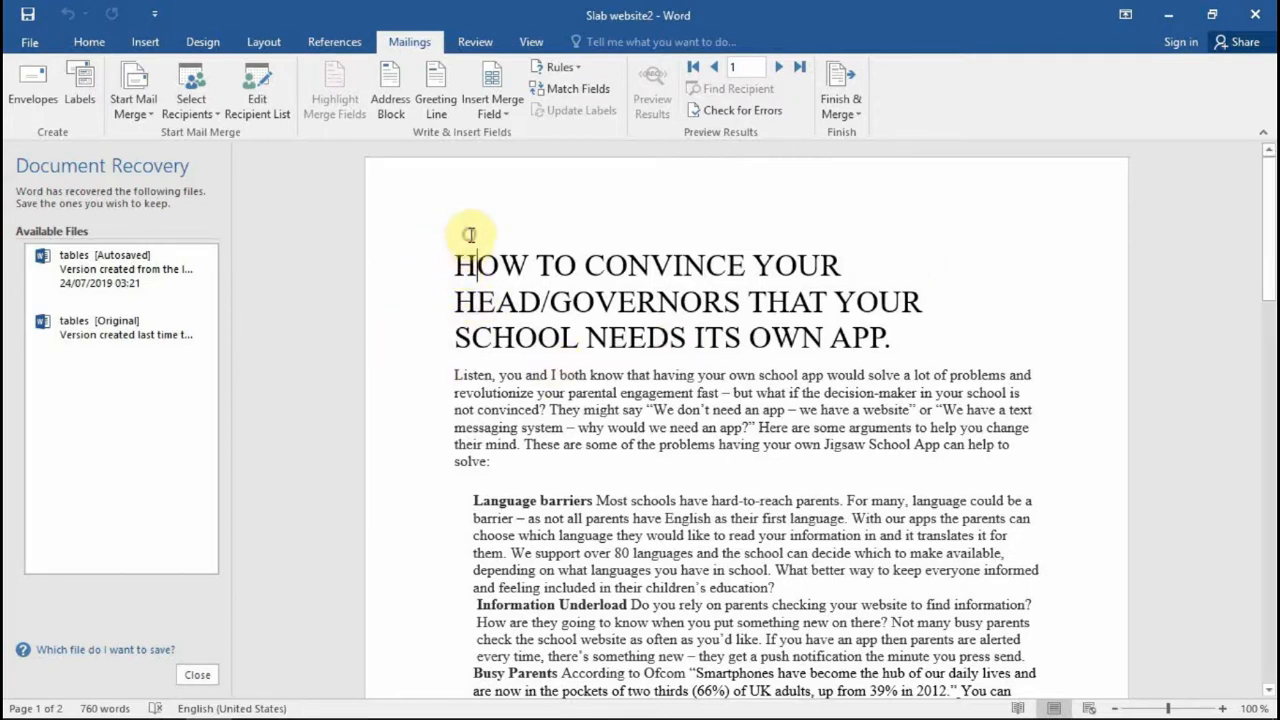
{"action": "left_click", "coordinate": [453, 272]}
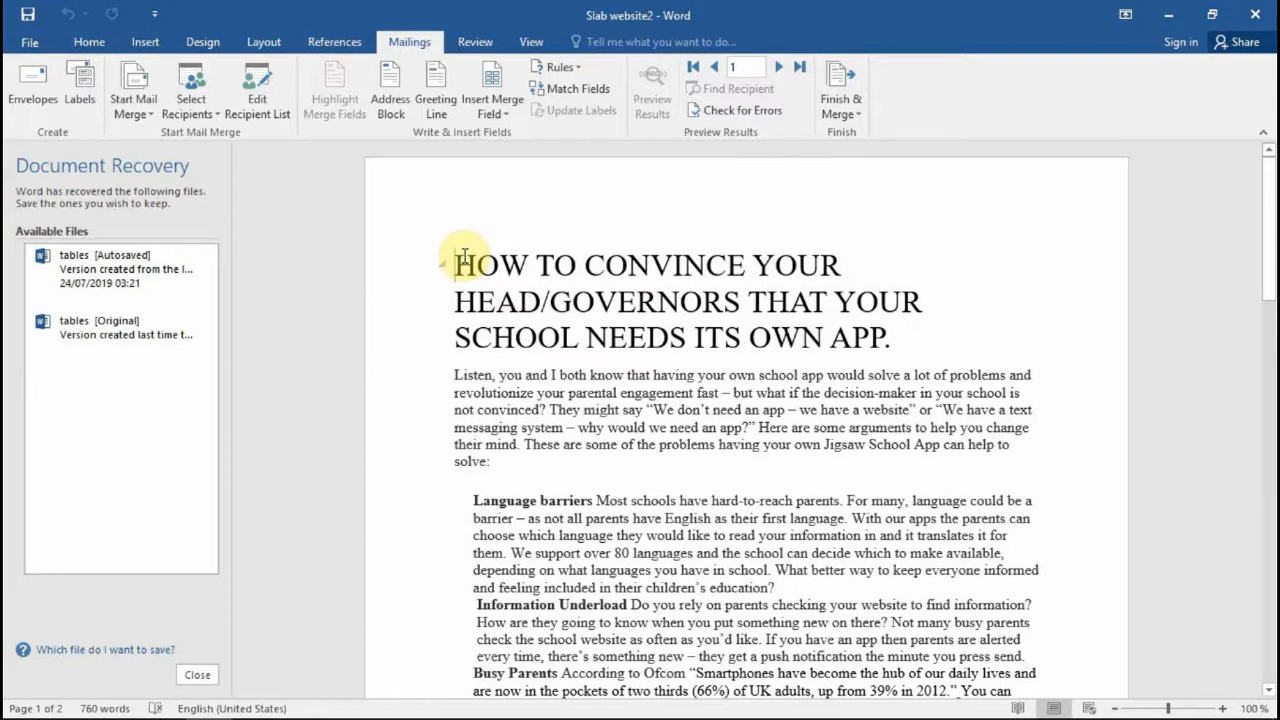
{"action": "key", "text": "Return"}
{"action": "left_click", "coordinate": [464, 257]}
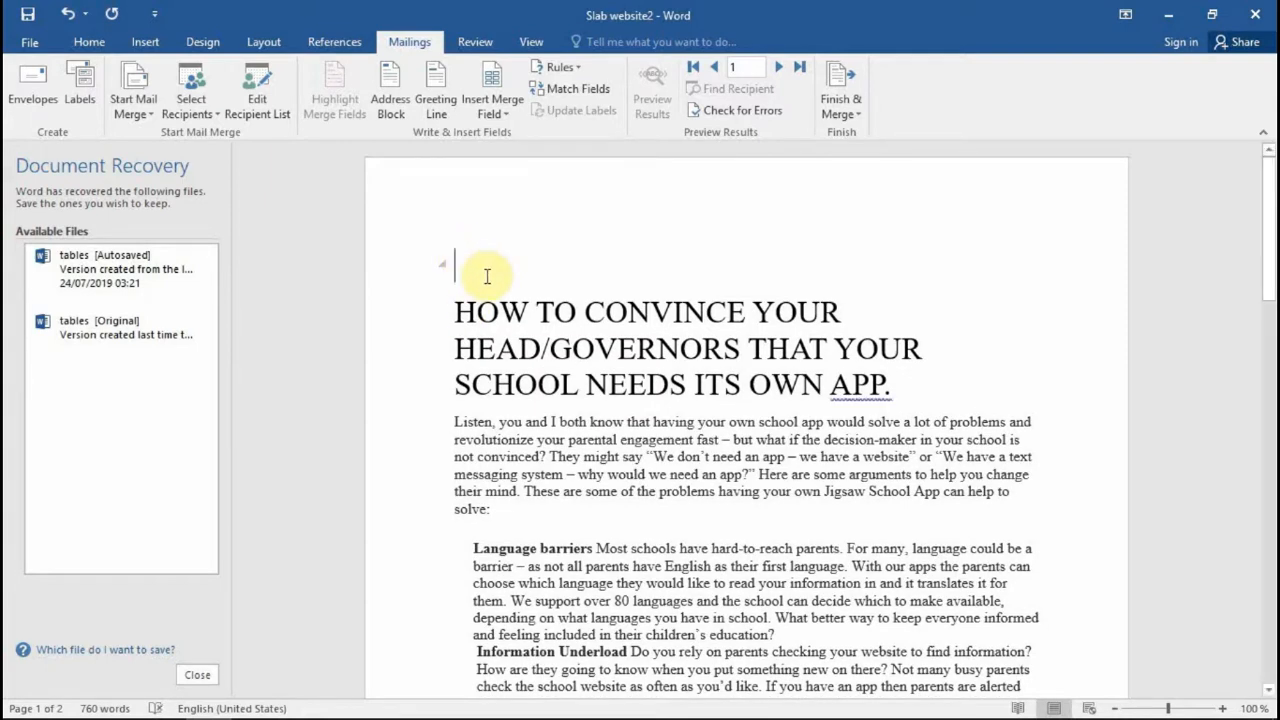
{"action": "left_click", "coordinate": [505, 116]}
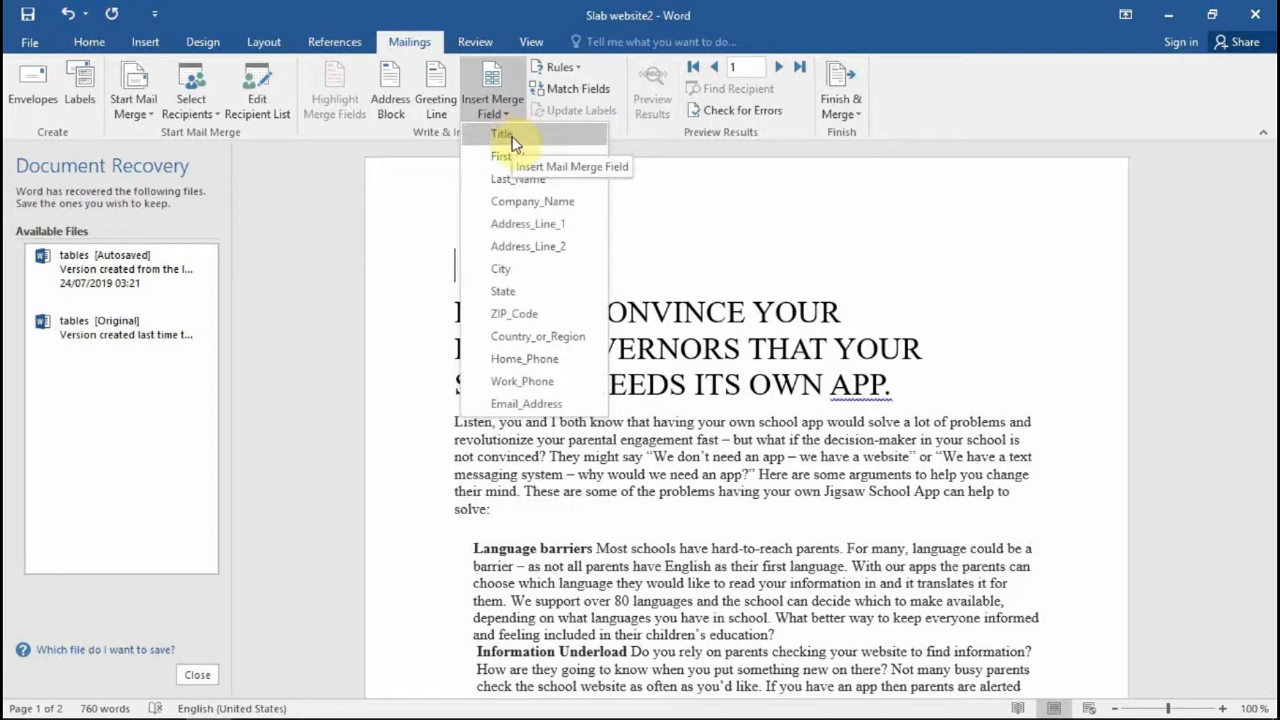
{"action": "left_click", "coordinate": [506, 135]}
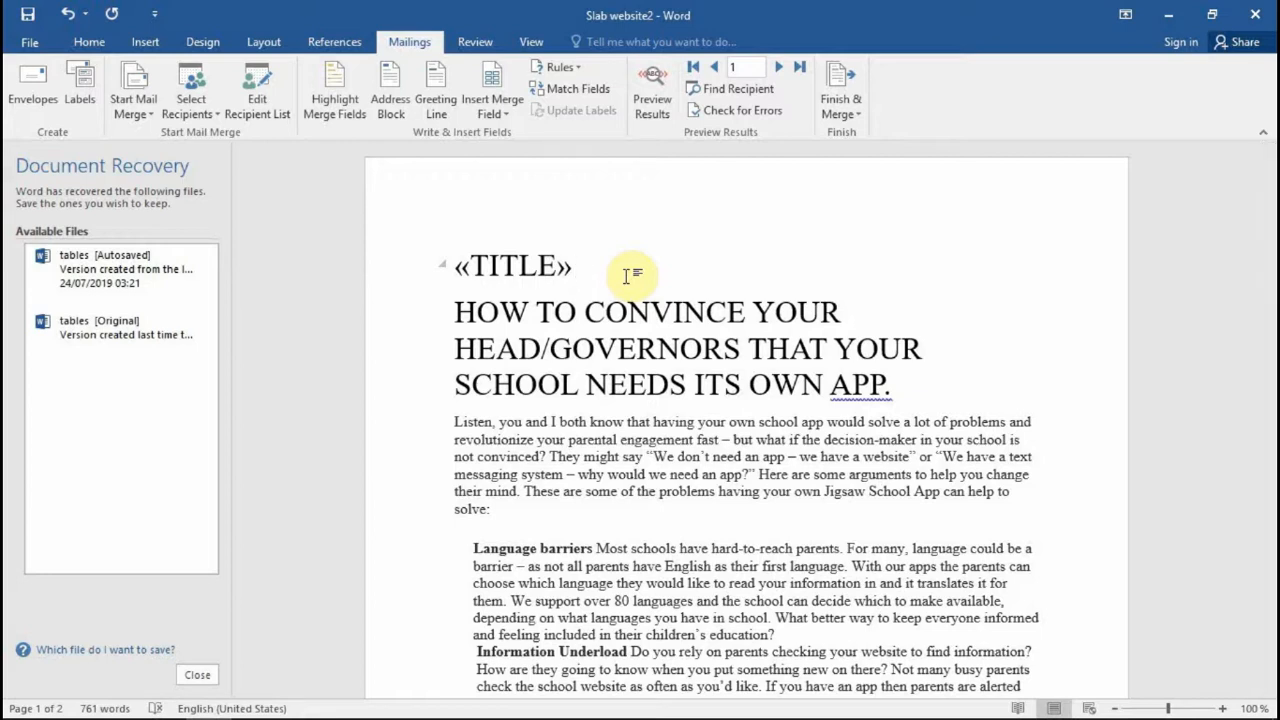
{"action": "left_click", "coordinate": [918, 399]}
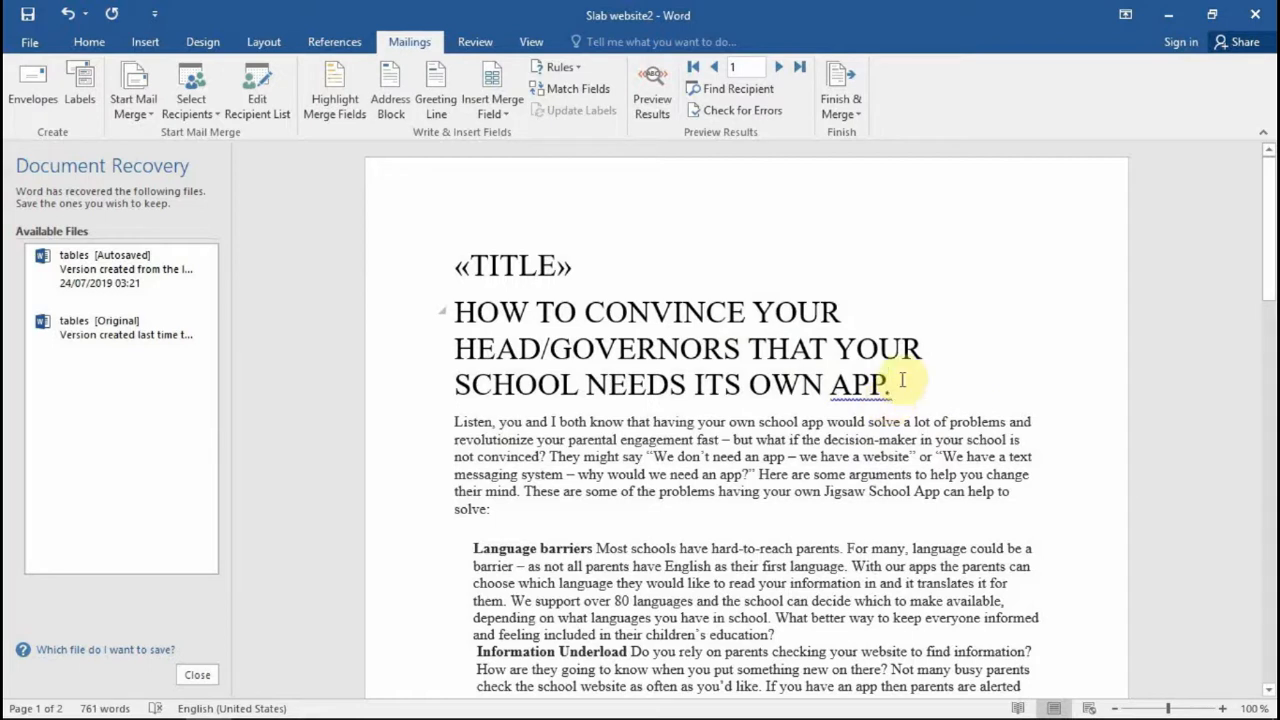
Step: Insert the First_Name and Last_Name merge fields after the heading
{"action": "left_click", "coordinate": [508, 117]}
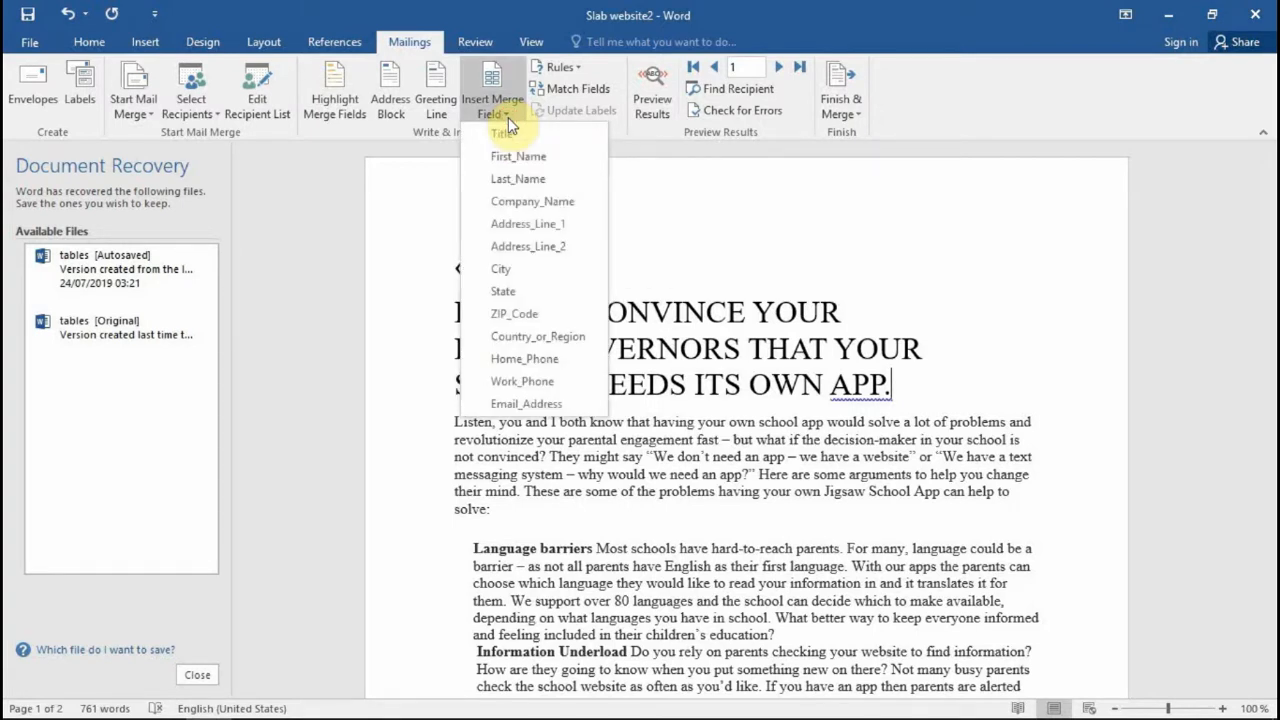
{"action": "left_click", "coordinate": [514, 157]}
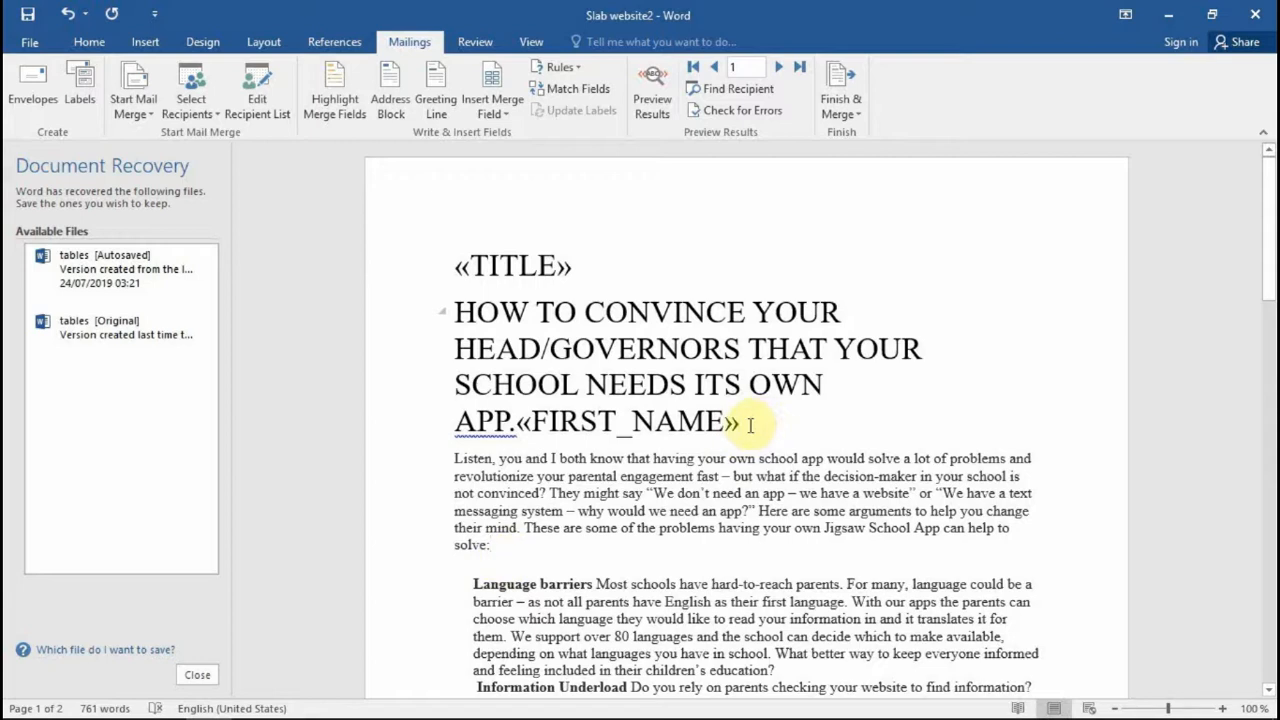
{"action": "left_click", "coordinate": [495, 110]}
{"action": "left_click", "coordinate": [518, 181]}
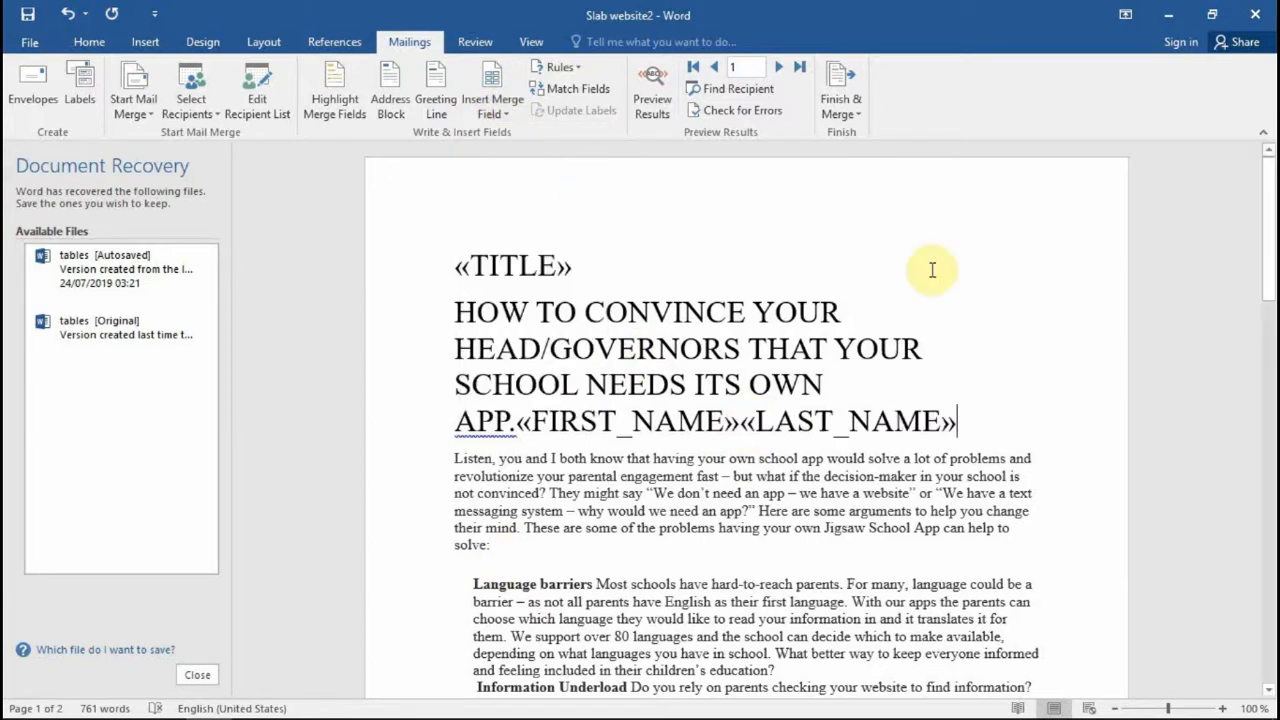
{"action": "scroll", "coordinate": [797, 432], "scroll_direction": "down", "scroll_amount": 3}
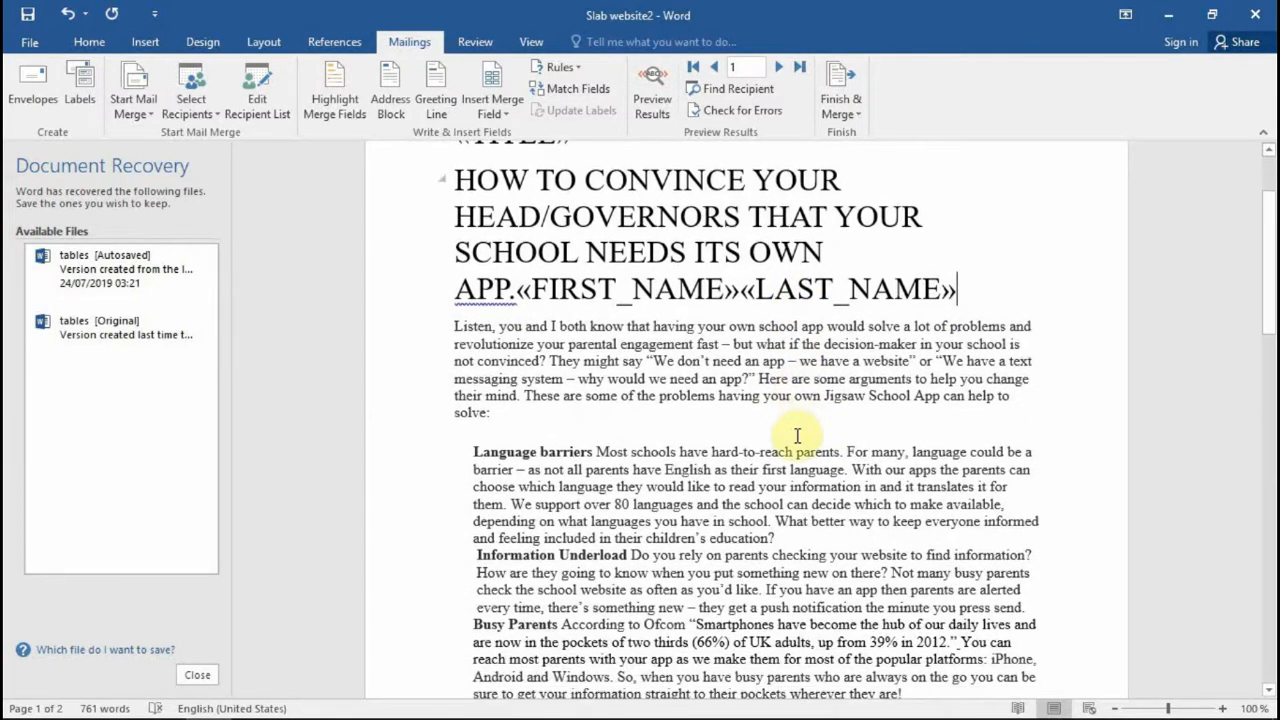
{"action": "scroll", "coordinate": [802, 413], "scroll_direction": "up", "scroll_amount": 3}
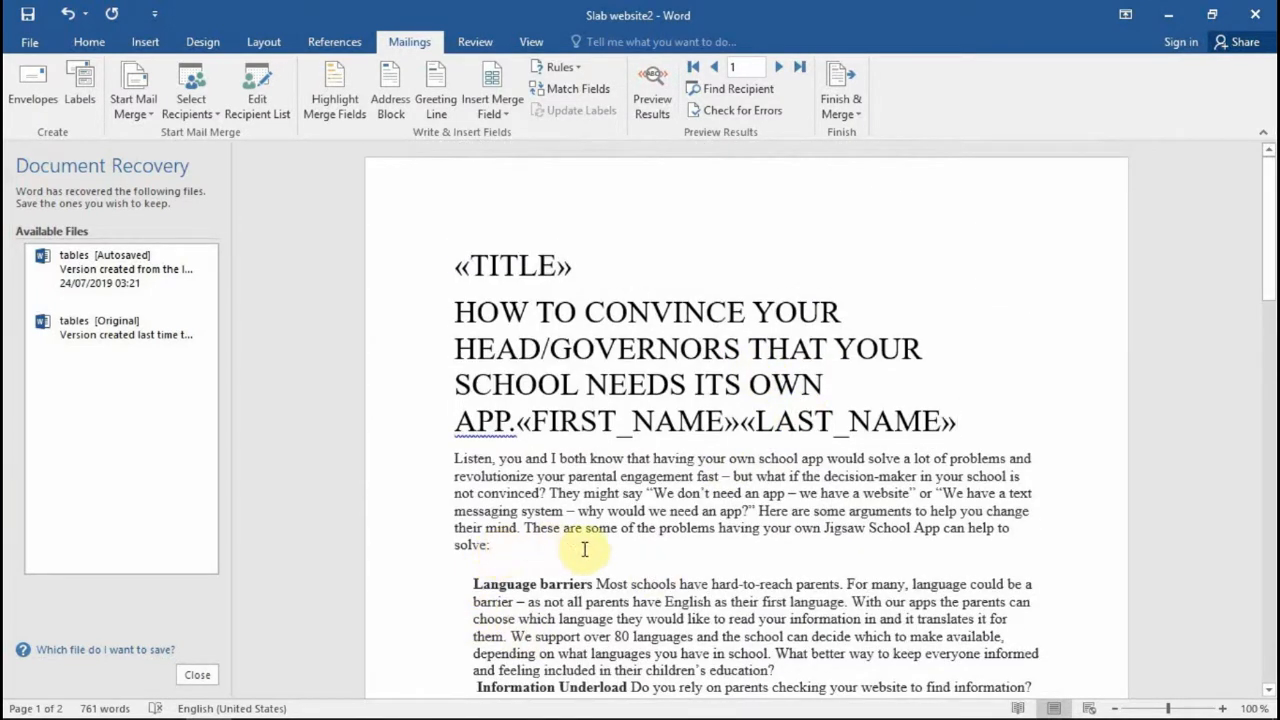
Step: Insert Company_Name after "solve:" and Address_Line_1 after "education?" in the body text
{"action": "left_click", "coordinate": [620, 553]}
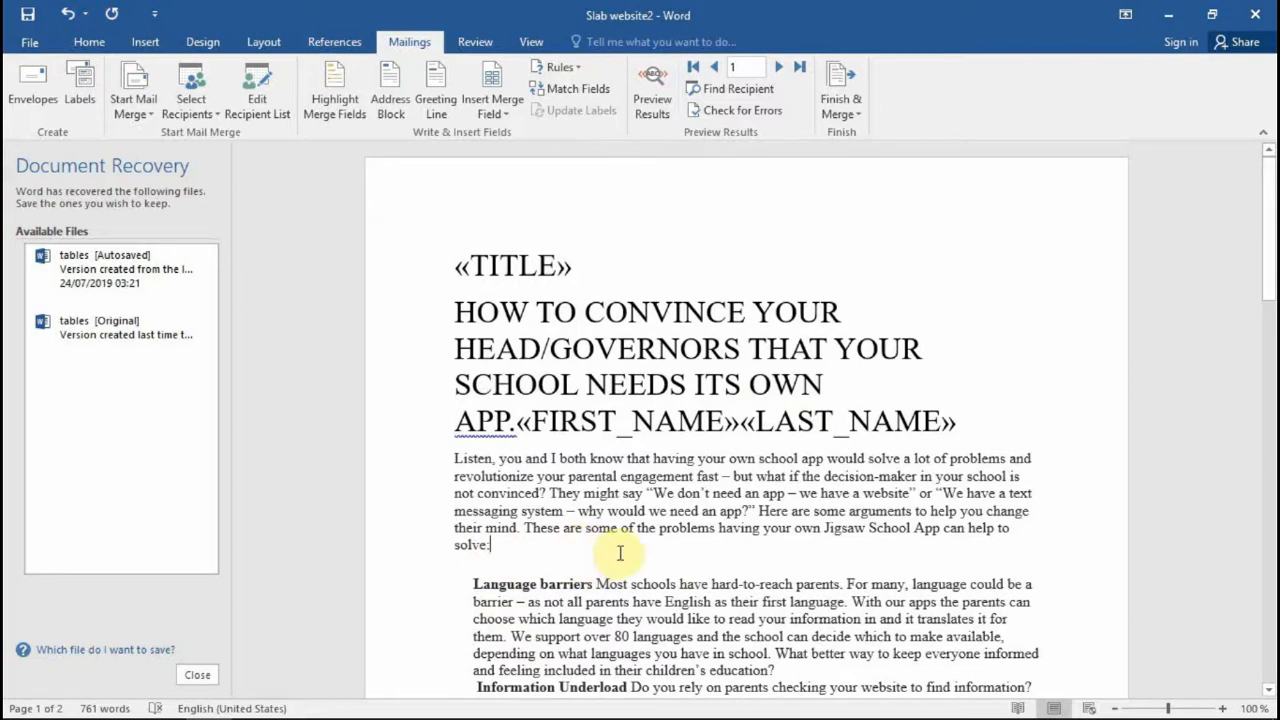
{"action": "left_click", "coordinate": [499, 118]}
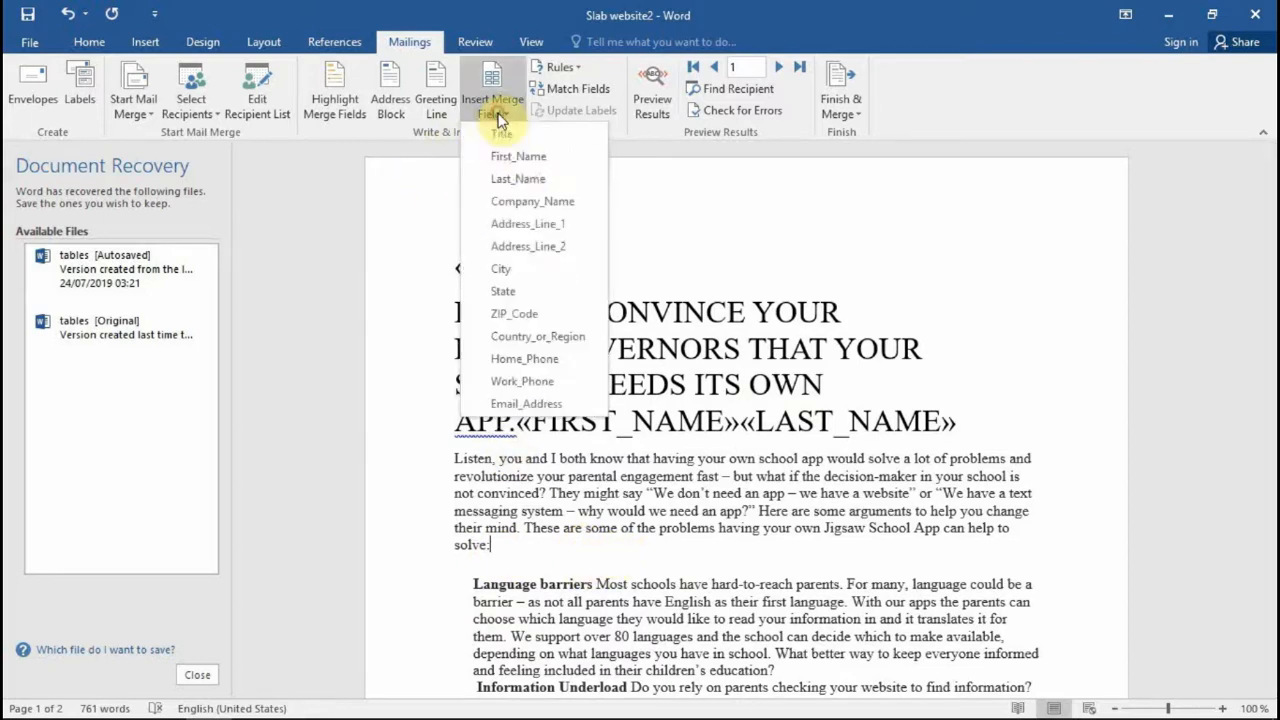
{"action": "left_click", "coordinate": [538, 205]}
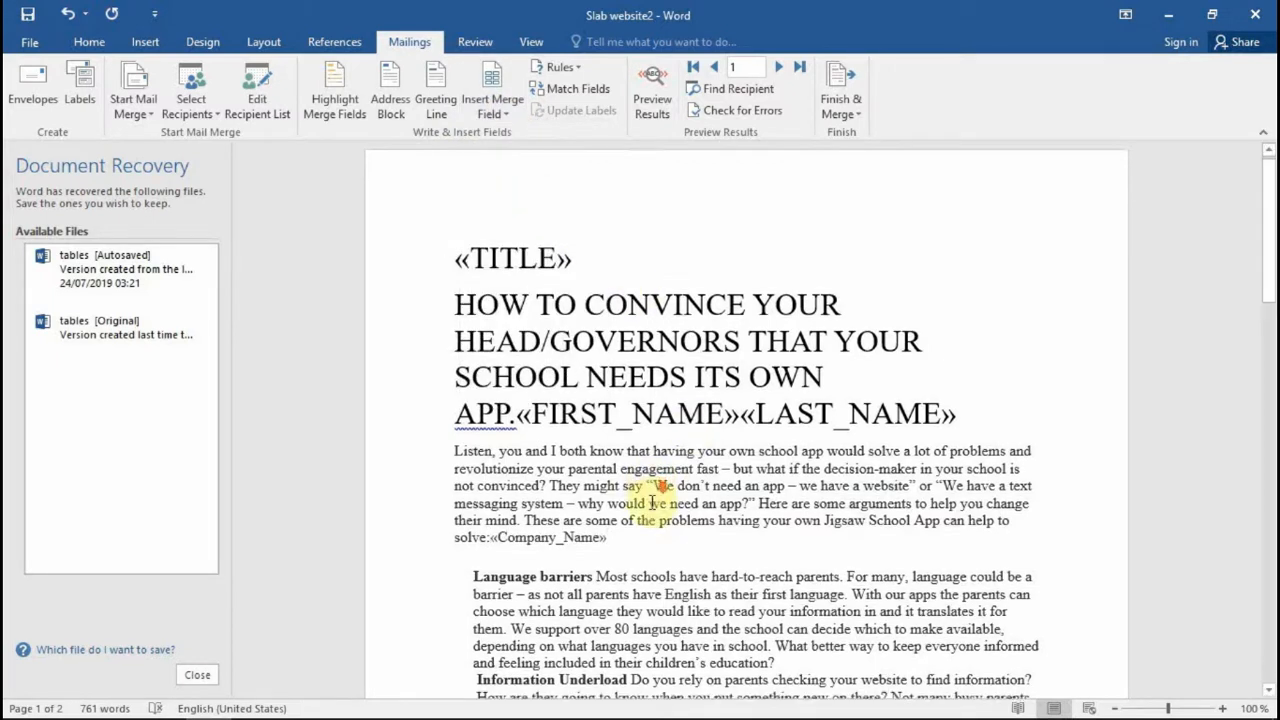
{"action": "scroll", "coordinate": [651, 503], "scroll_direction": "down", "scroll_amount": 3}
{"action": "scroll", "coordinate": [651, 503], "scroll_direction": "down", "scroll_amount": 2}
{"action": "scroll", "coordinate": [651, 503], "scroll_direction": "down", "scroll_amount": 1}
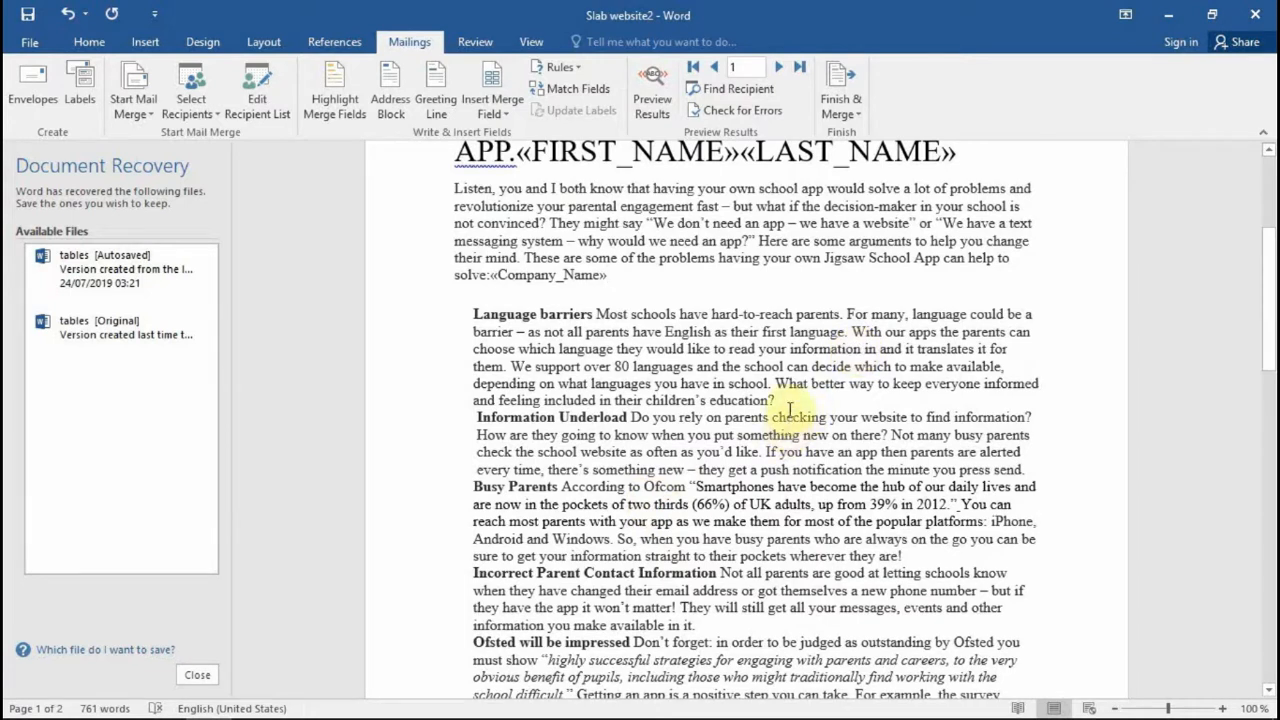
{"action": "left_click", "coordinate": [505, 119]}
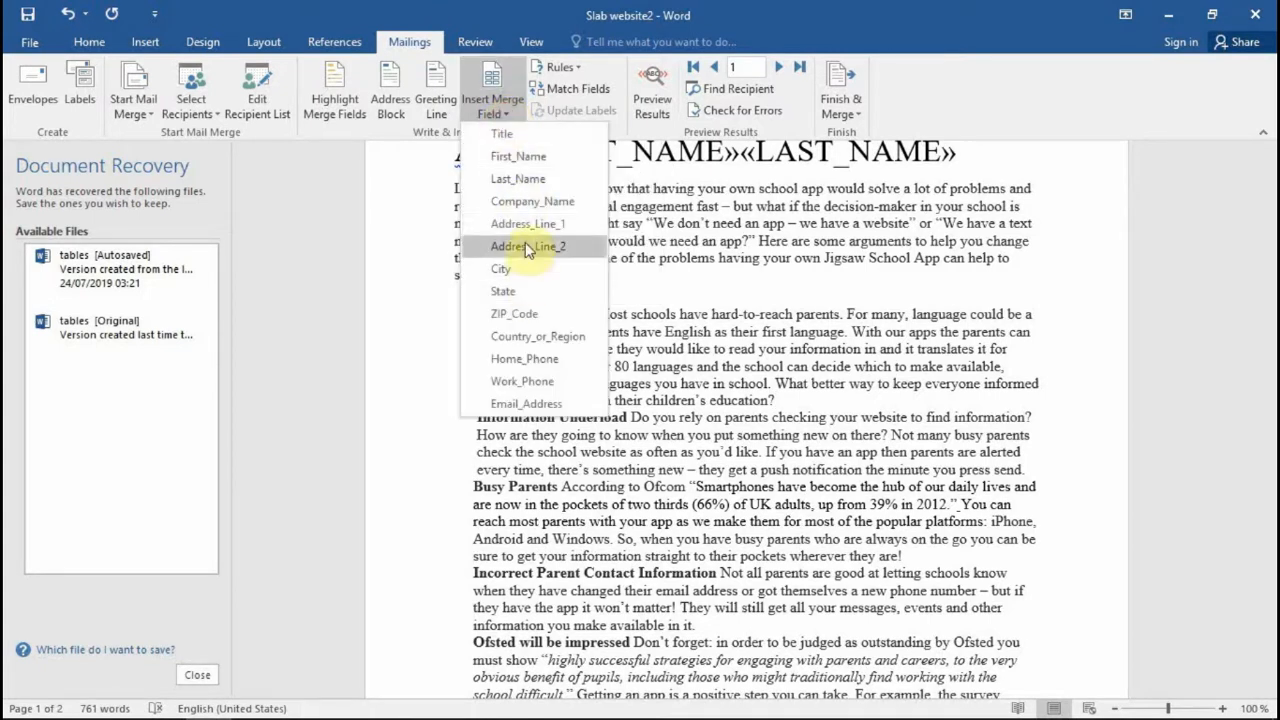
{"action": "left_click", "coordinate": [527, 225]}
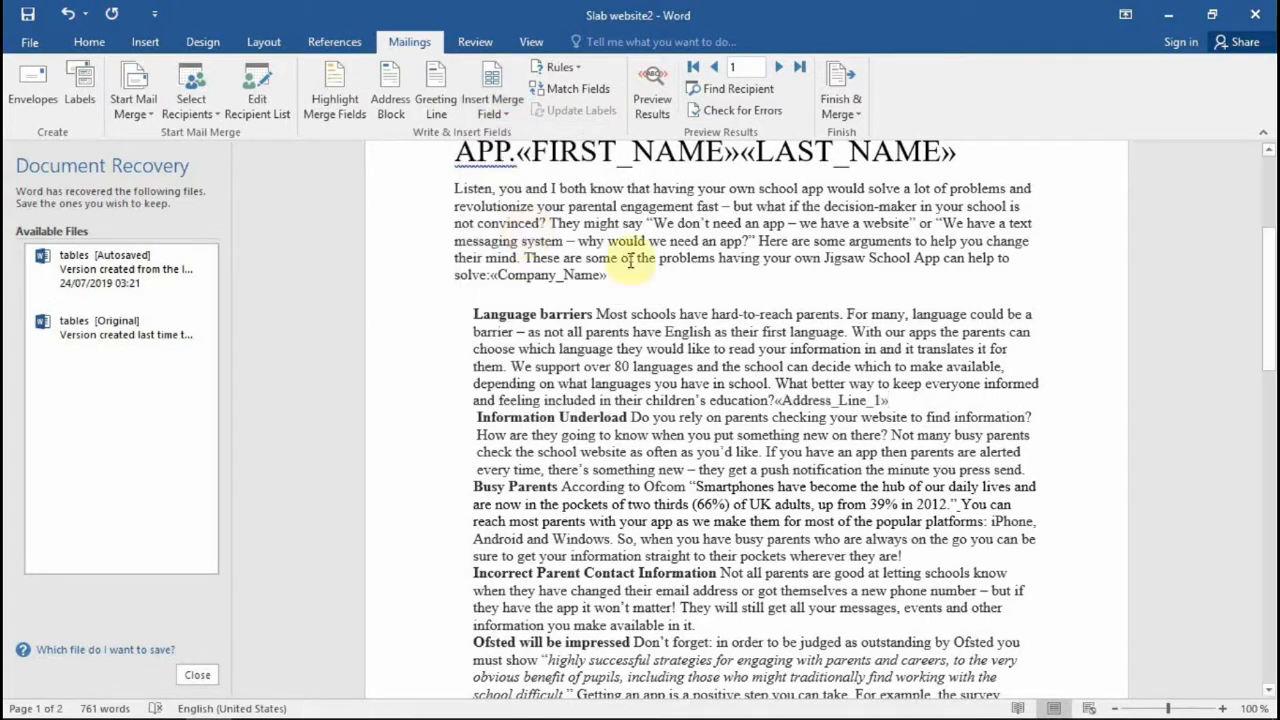
{"action": "scroll", "coordinate": [720, 437], "scroll_direction": "up", "scroll_amount": 5}
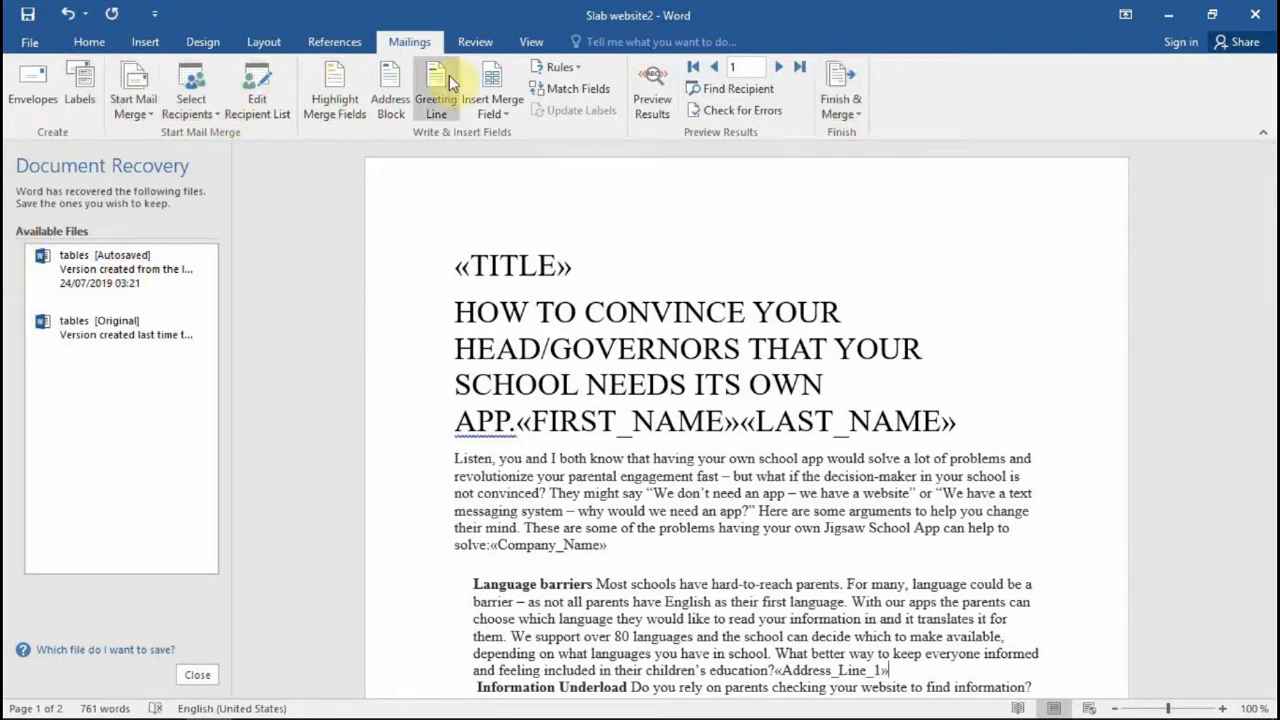
Step: Start Finish & Merge > Edit Individual Documents, then back out without merging
{"action": "left_click", "coordinate": [858, 119]}
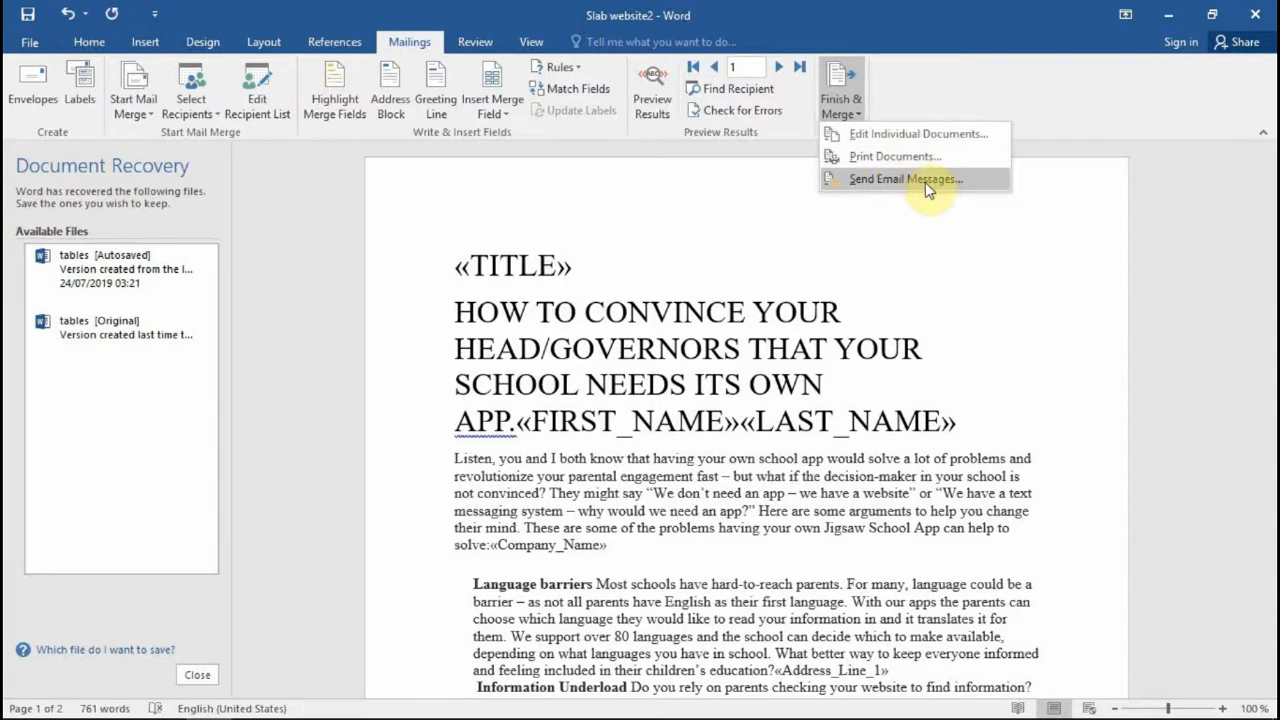
{"action": "left_click", "coordinate": [891, 135]}
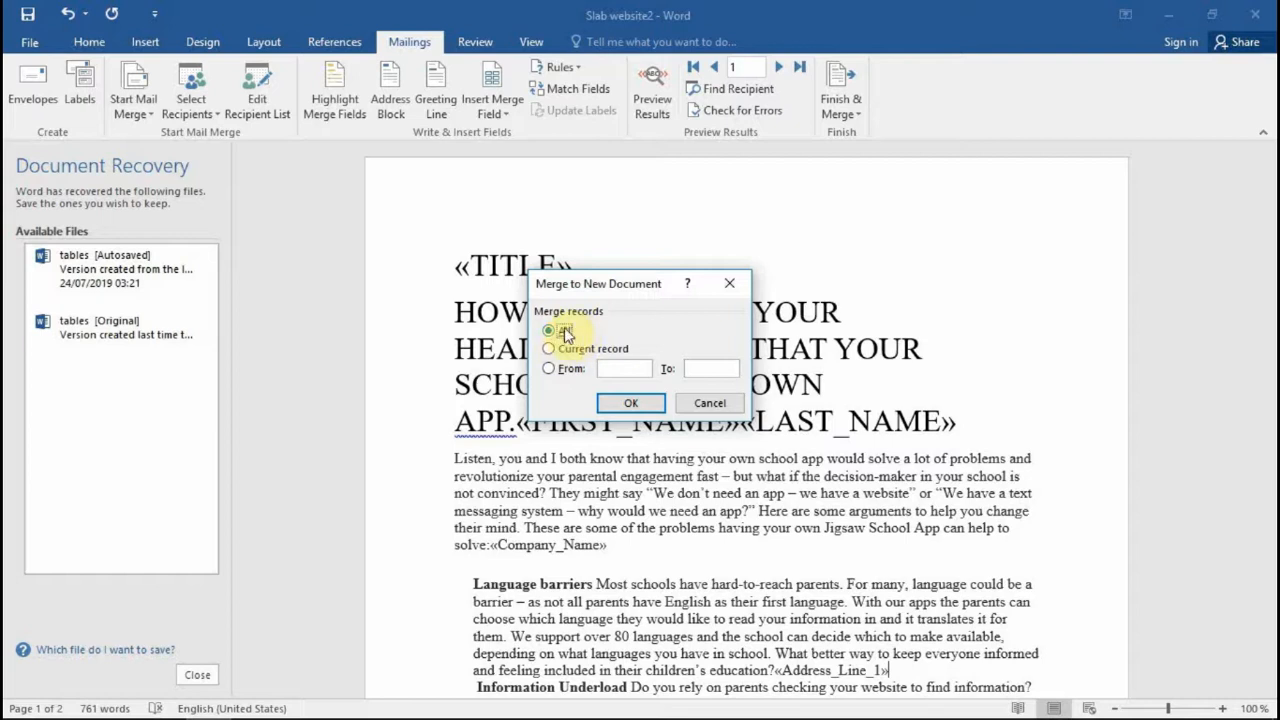
{"action": "left_click", "coordinate": [729, 284]}
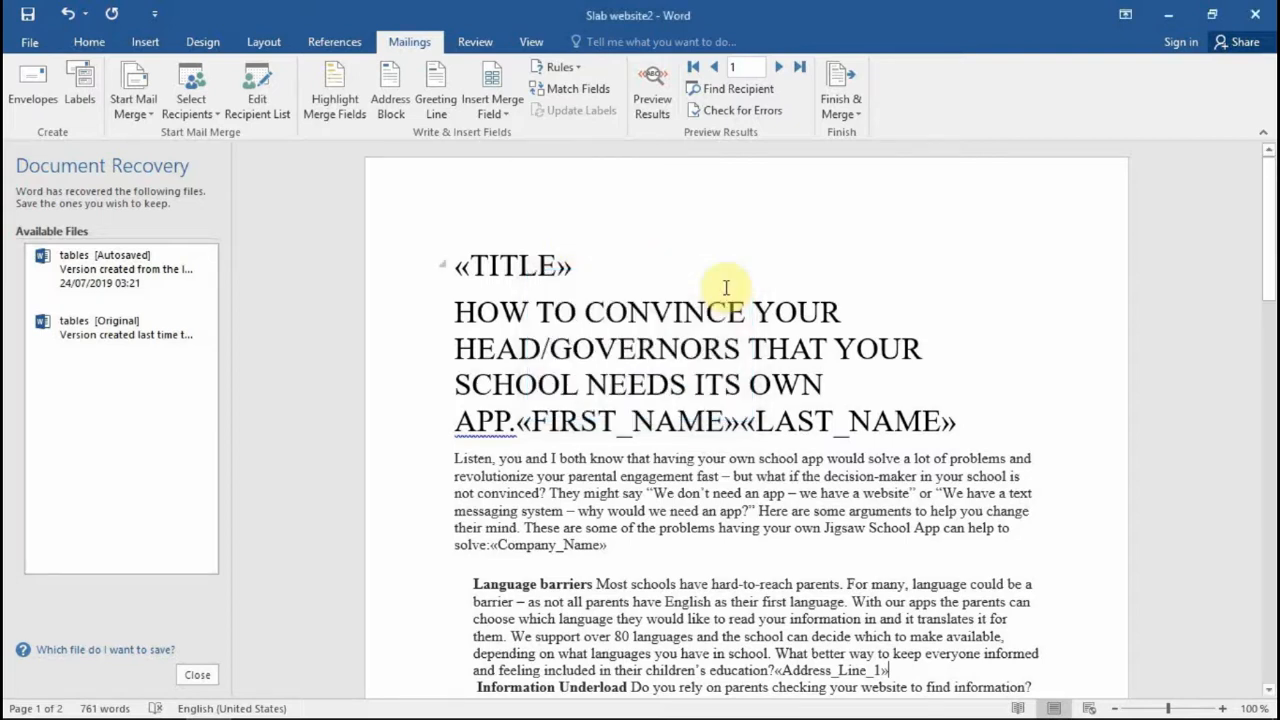
{"action": "left_click", "coordinate": [573, 270]}
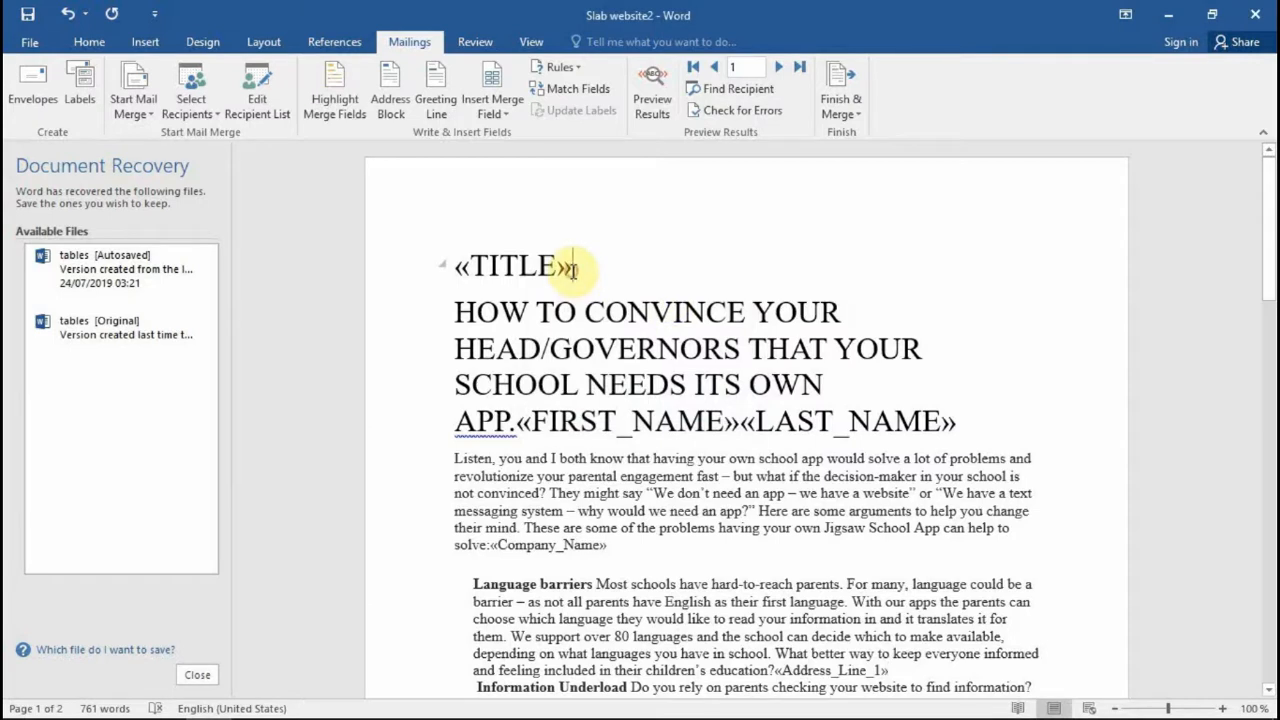
Step: Merge all records into individual letters in a new Letters1 document
{"action": "left_click", "coordinate": [841, 108]}
{"action": "left_click", "coordinate": [866, 136]}
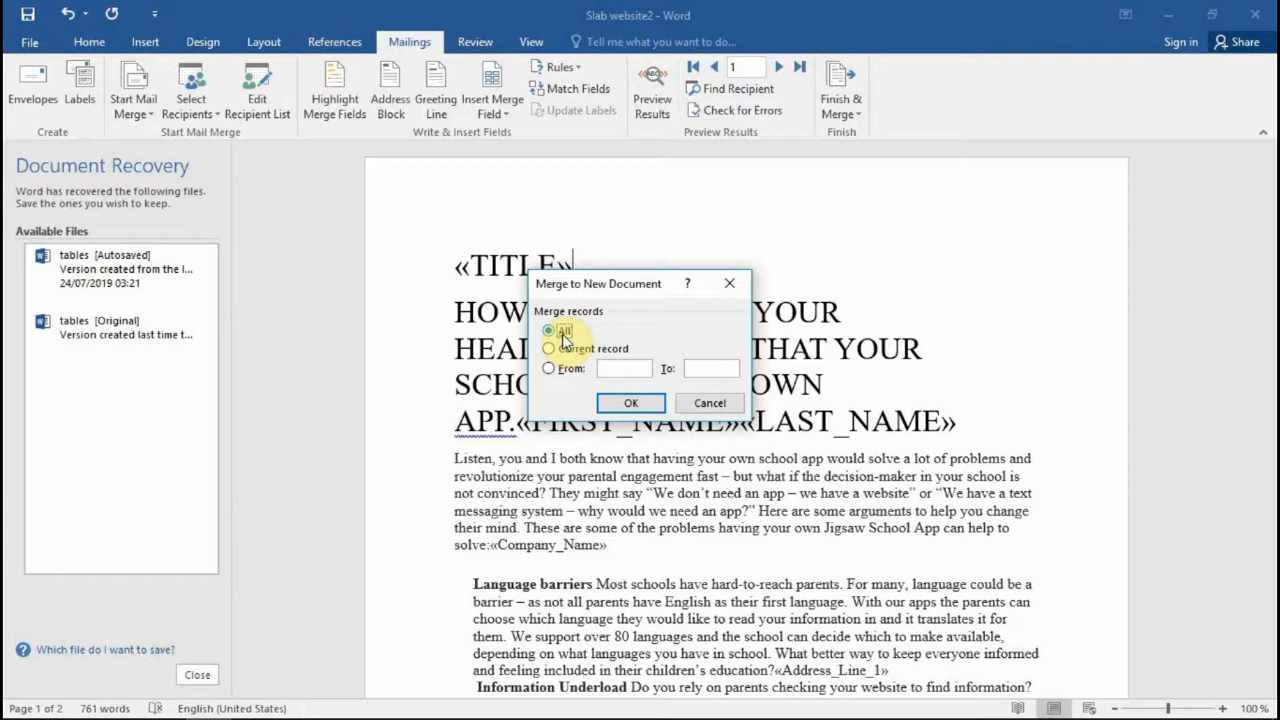
{"action": "left_click", "coordinate": [631, 401]}
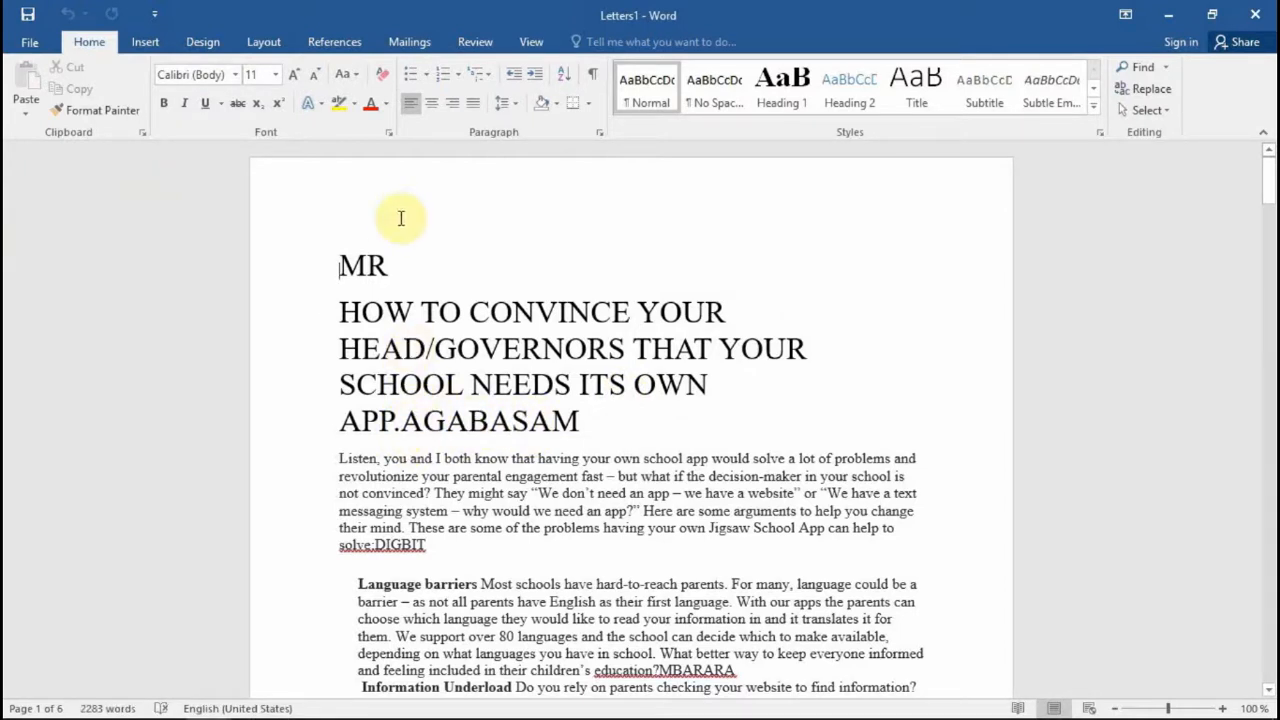
{"action": "scroll", "coordinate": [360, 285], "scroll_direction": "down", "scroll_amount": 3}
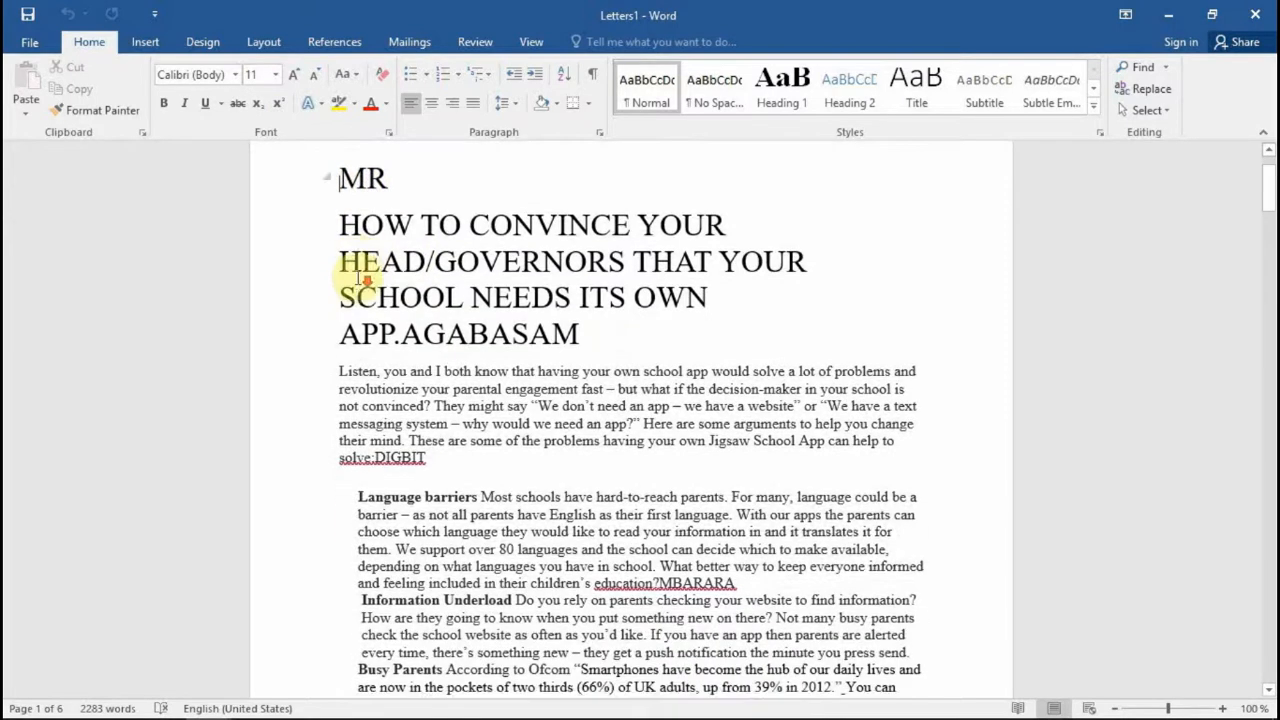
{"action": "scroll", "coordinate": [440, 283], "scroll_direction": "down", "scroll_amount": 1}
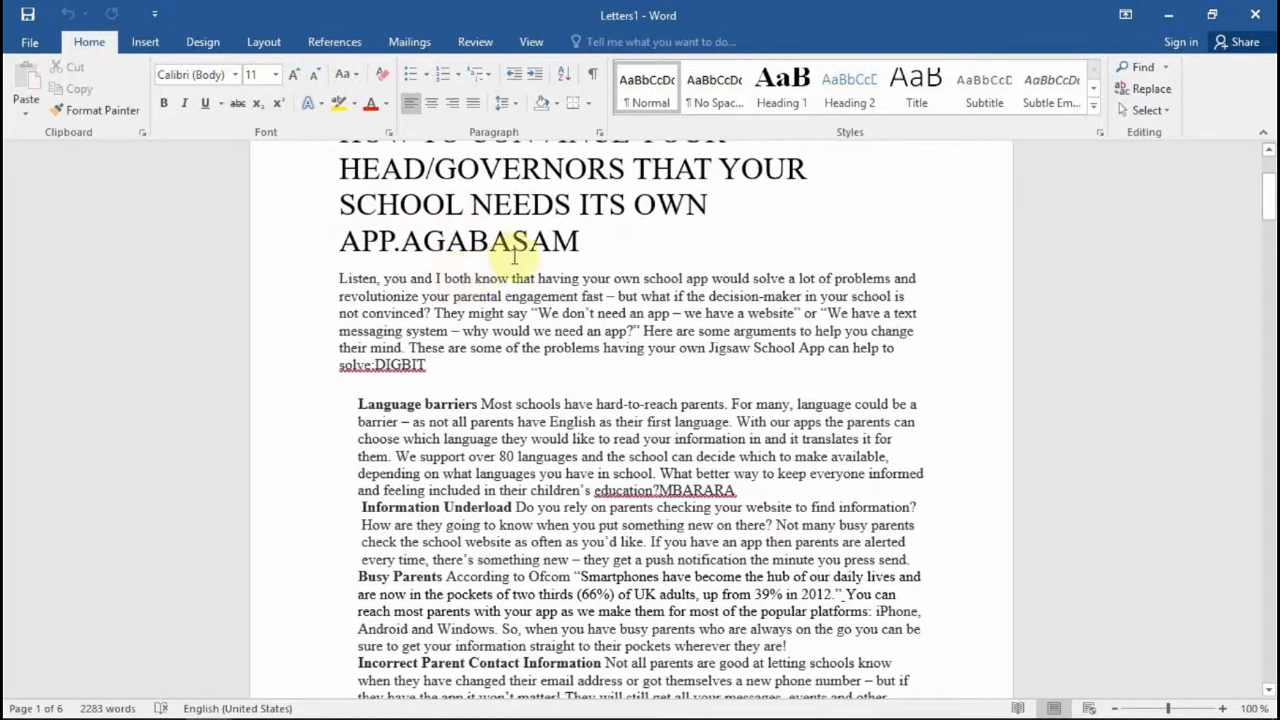
{"action": "scroll", "coordinate": [515, 270], "scroll_direction": "down", "scroll_amount": 2}
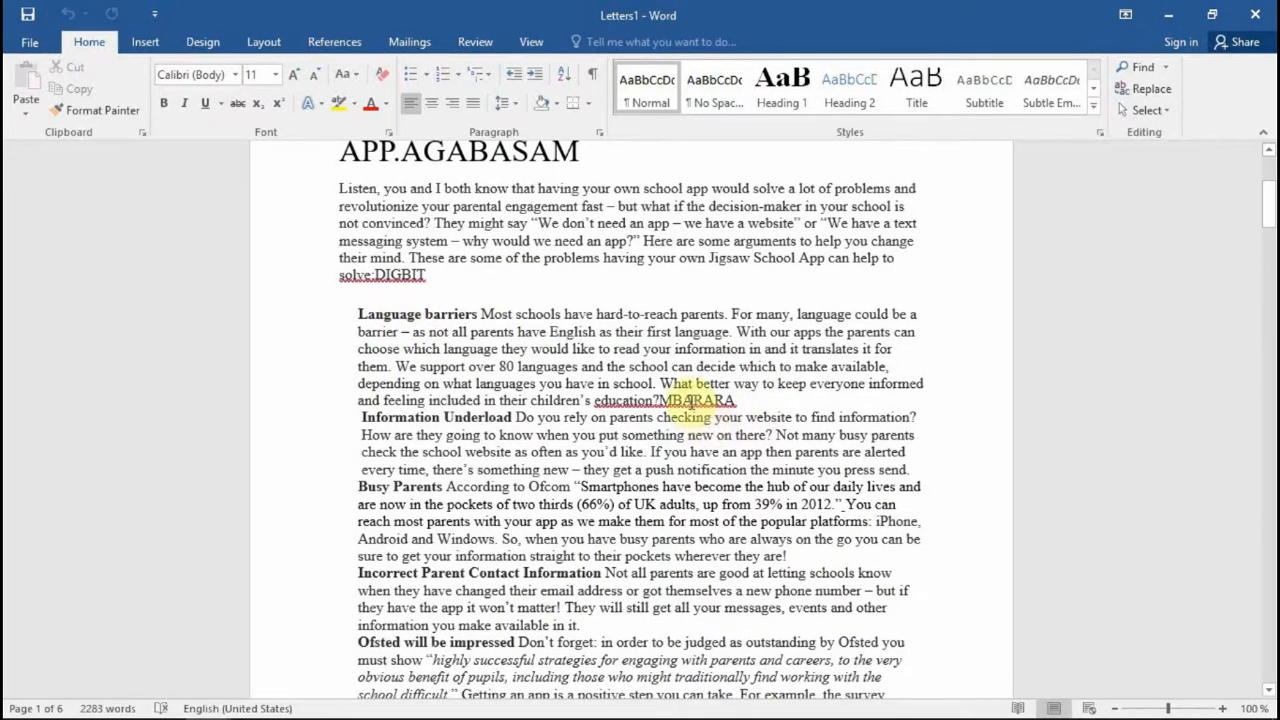
{"action": "scroll", "coordinate": [688, 399], "scroll_direction": "down", "scroll_amount": 20}
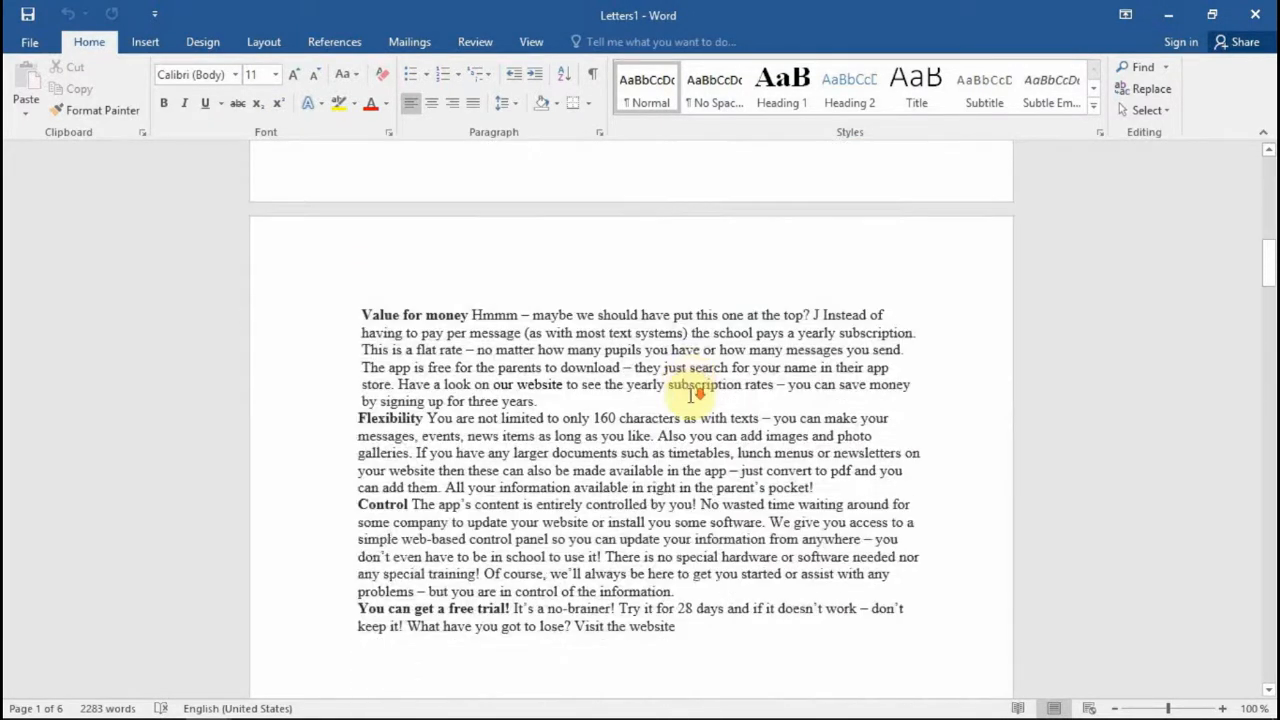
{"action": "scroll", "coordinate": [690, 394], "scroll_direction": "down", "scroll_amount": 20}
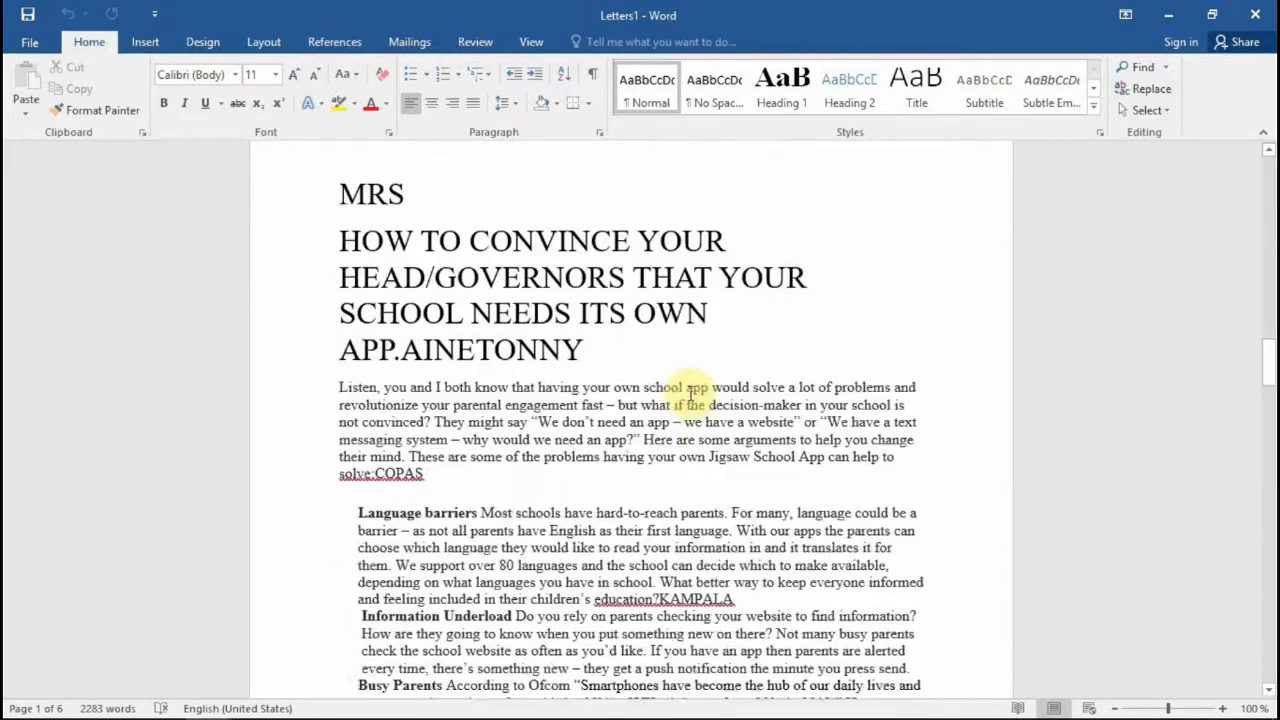
{"action": "scroll", "coordinate": [630, 394], "scroll_direction": "up", "scroll_amount": 2}
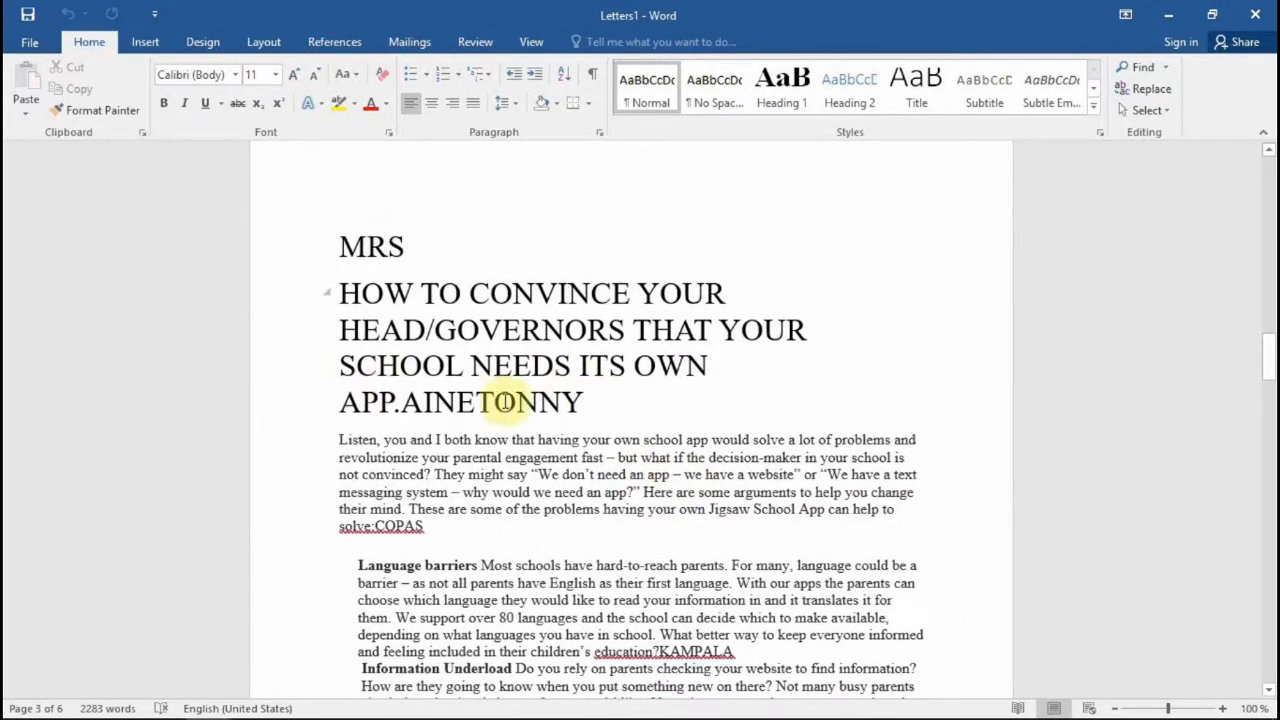
{"action": "scroll", "coordinate": [575, 398], "scroll_direction": "down", "scroll_amount": 4}
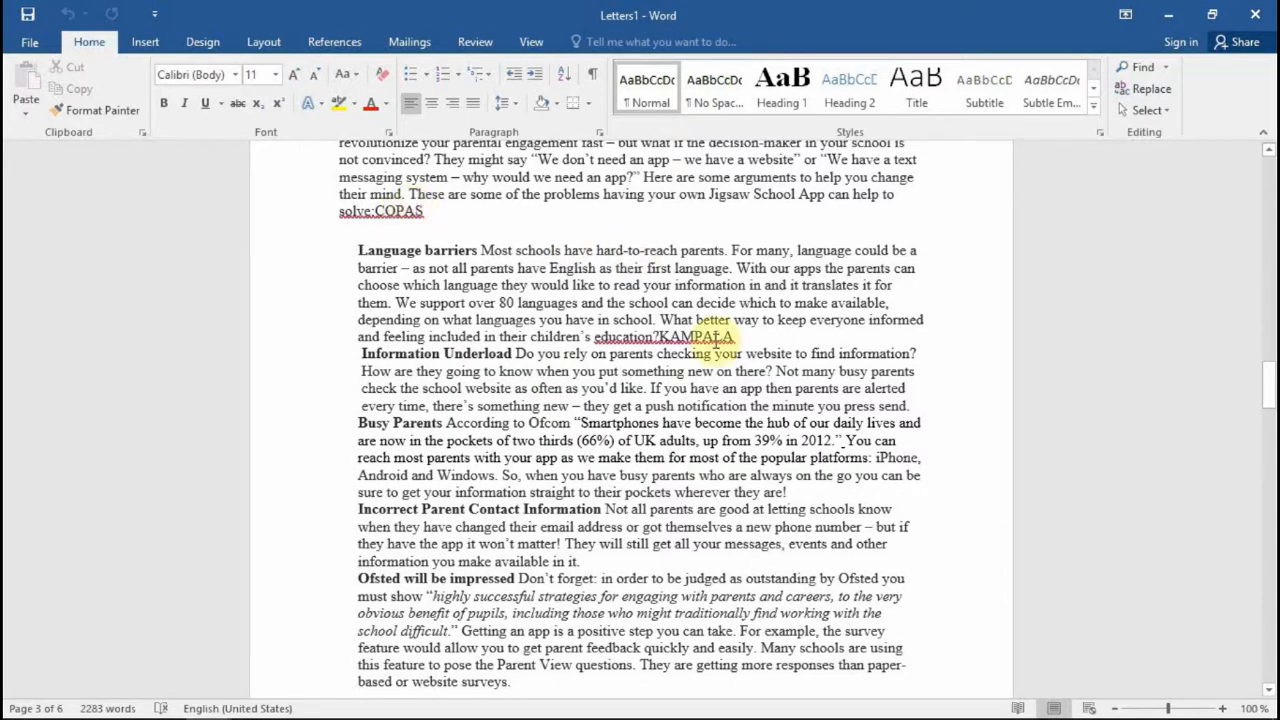
{"action": "scroll", "coordinate": [716, 353], "scroll_direction": "down", "scroll_amount": 20}
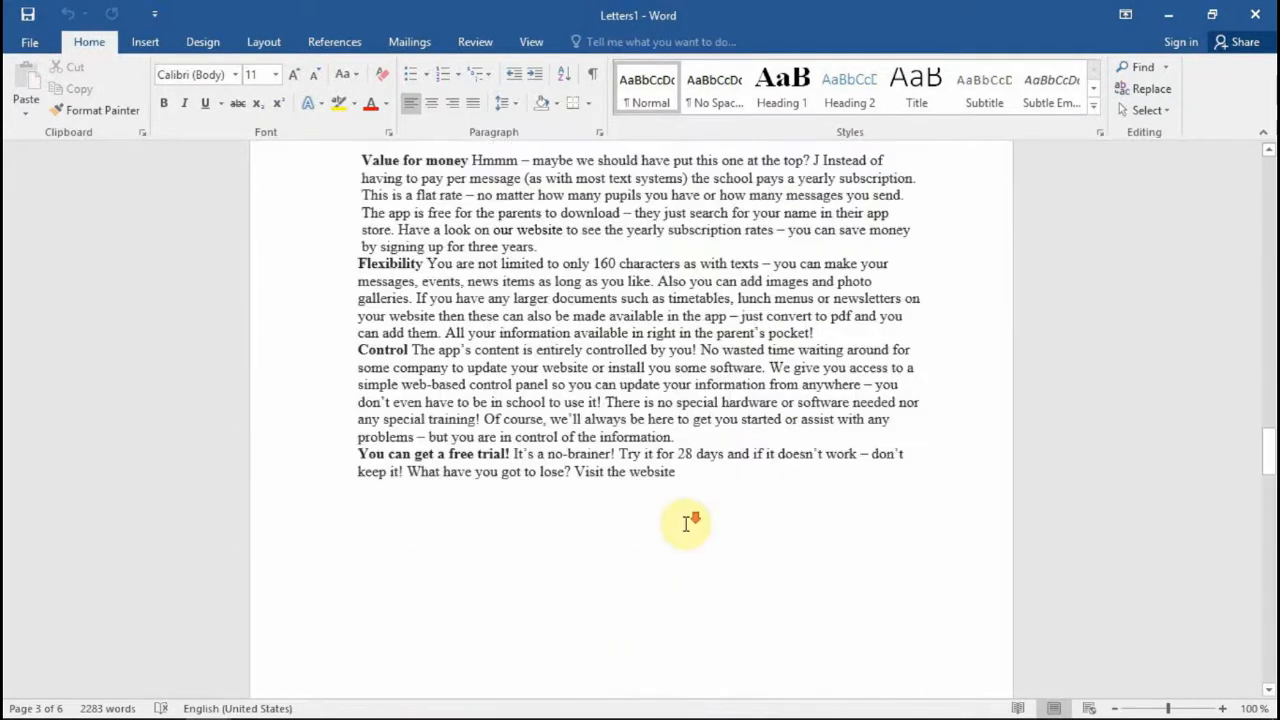
{"action": "scroll", "coordinate": [691, 525], "scroll_direction": "down", "scroll_amount": 10}
{"action": "scroll", "coordinate": [688, 526], "scroll_direction": "up", "scroll_amount": 3}
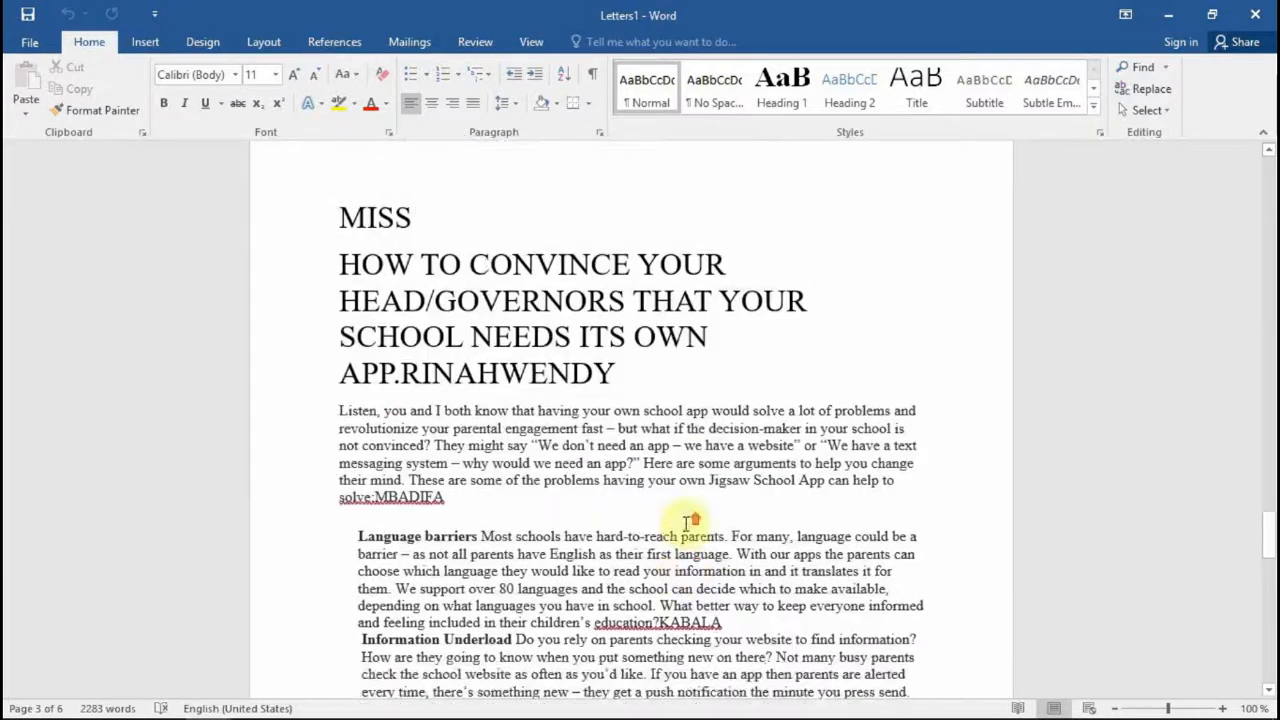
{"action": "scroll", "coordinate": [630, 420], "scroll_direction": "down", "scroll_amount": 6}
{"action": "scroll", "coordinate": [636, 418], "scroll_direction": "down", "scroll_amount": 3}
{"action": "scroll", "coordinate": [636, 418], "scroll_direction": "up", "scroll_amount": 3}
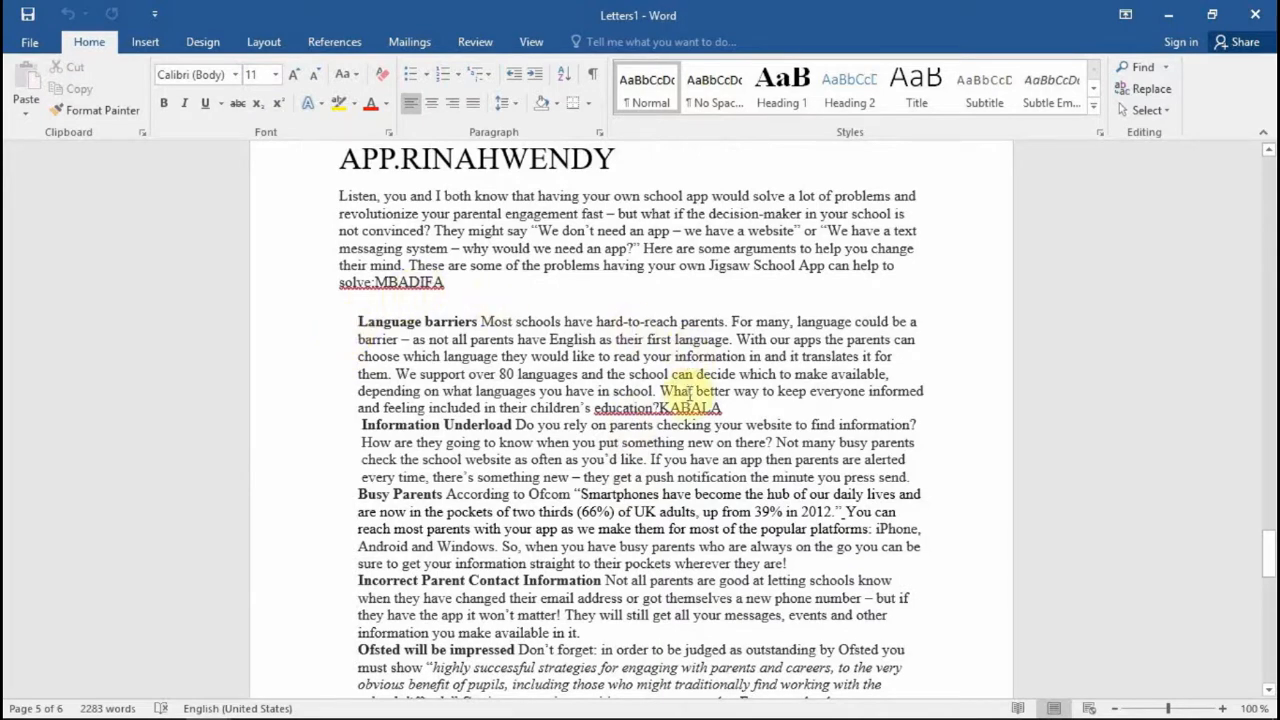
{"action": "scroll", "coordinate": [716, 452], "scroll_direction": "up", "scroll_amount": 15}
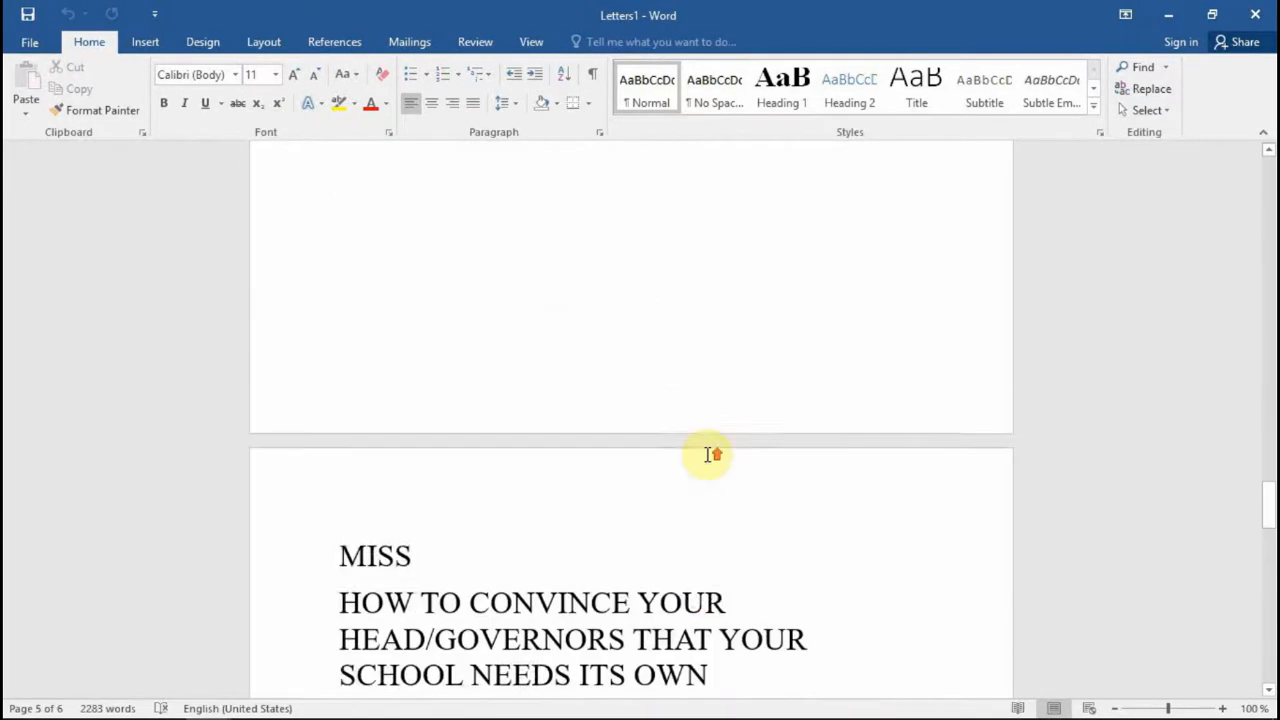
{"action": "scroll", "coordinate": [706, 455], "scroll_direction": "up", "scroll_amount": 10}
{"action": "scroll", "coordinate": [689, 420], "scroll_direction": "down", "scroll_amount": 6}
{"action": "scroll", "coordinate": [686, 421], "scroll_direction": "up", "scroll_amount": 10}
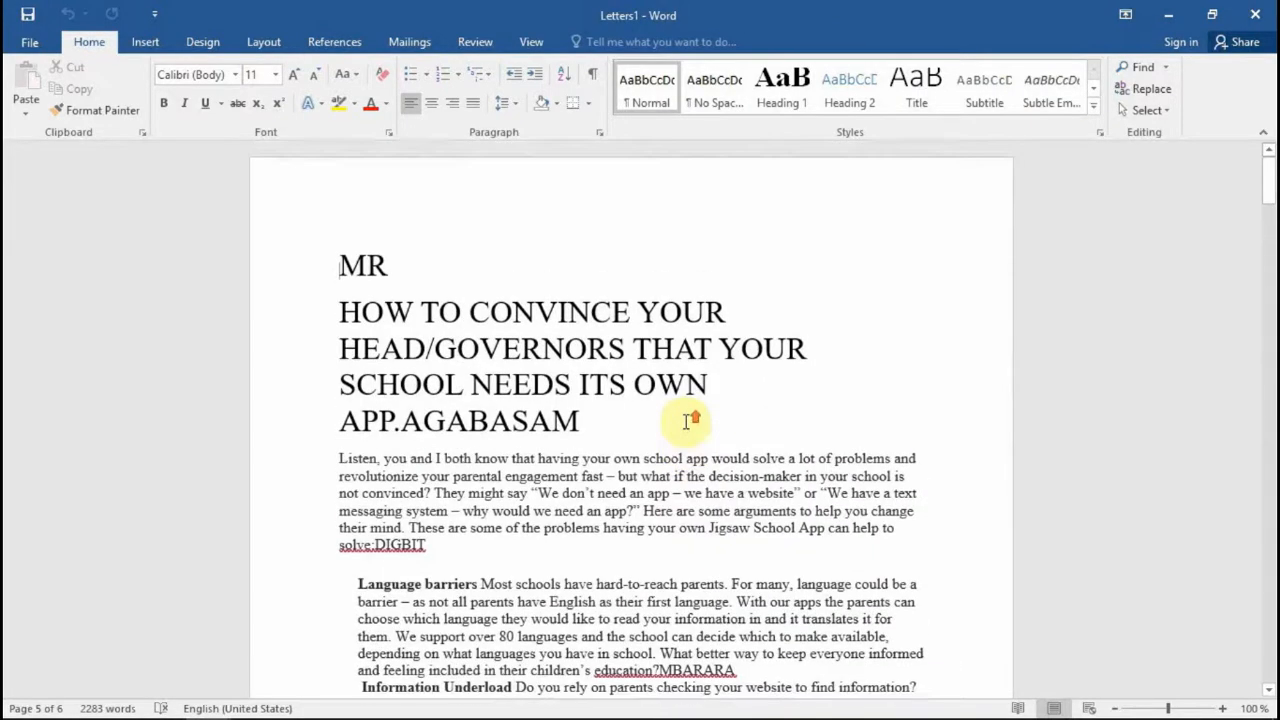